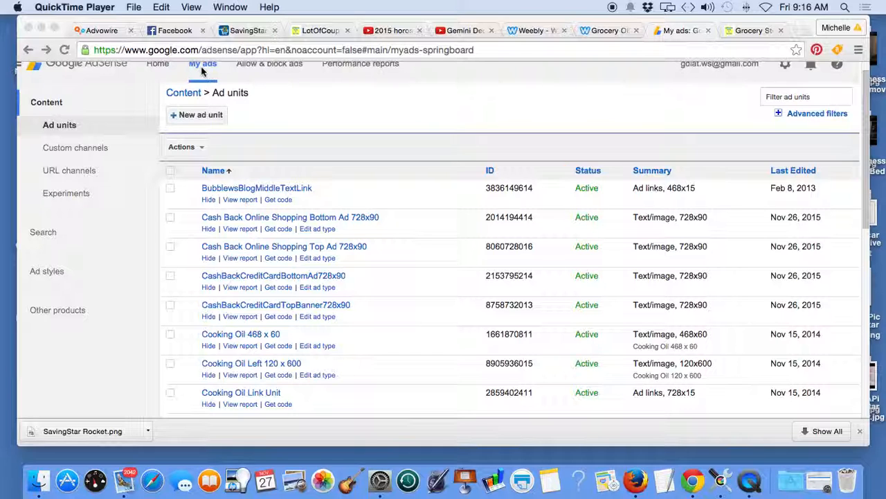
Step: Create an ad unit named "Grocery Offers Top Banner Ad 728x90" and preview the 728 x 90 Leaderboard size
click(200, 117)
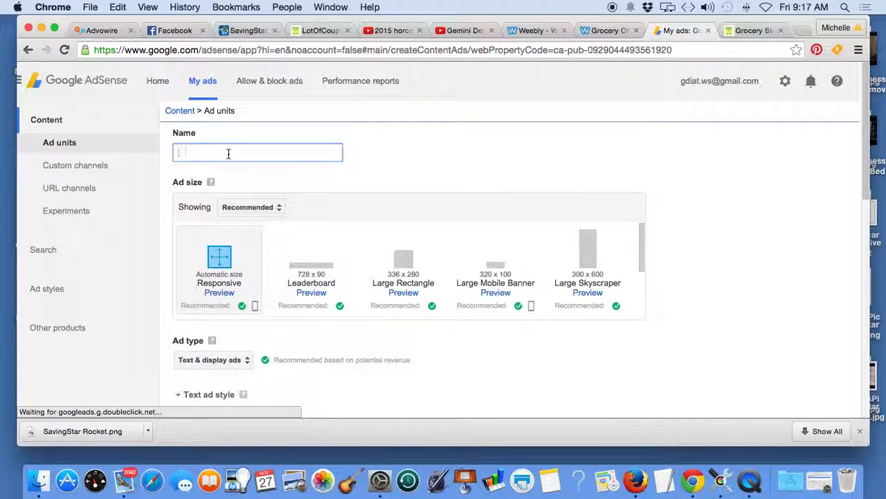
text(Grocery Offers Top Banner Ad 728x90)
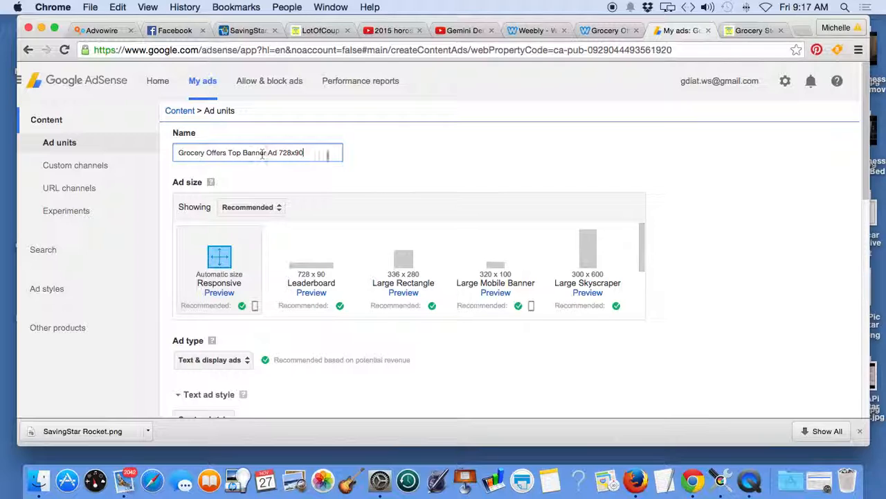
click(312, 294)
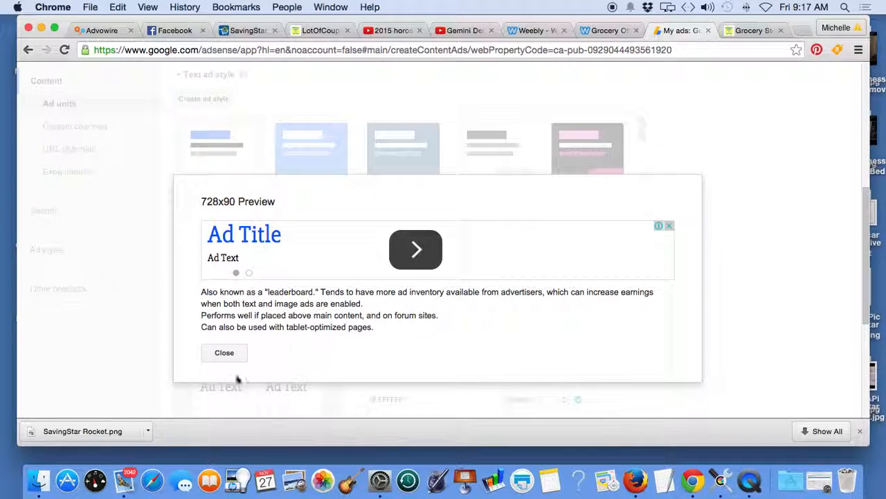
click(227, 352)
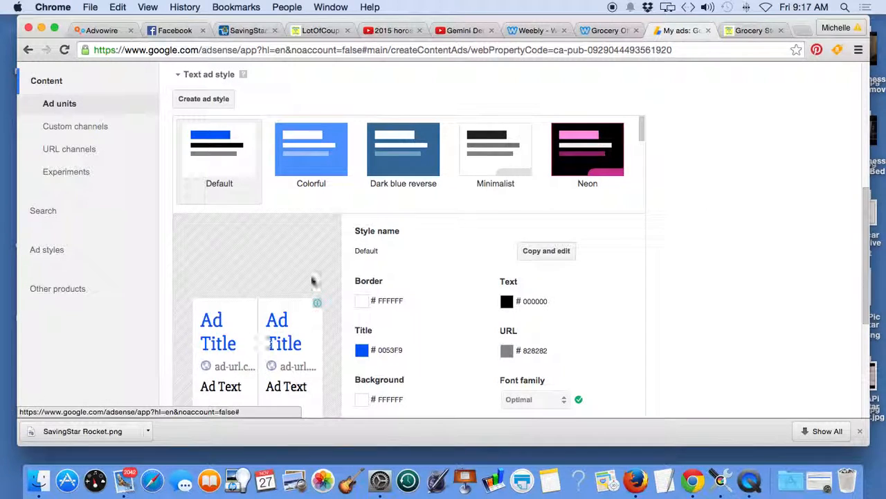
Step: Examine the colors of the ShipLoadOfCoupons.us grocery offers page alongside the ad unit's Default text ad style
scroll(691, 211, down, 1)
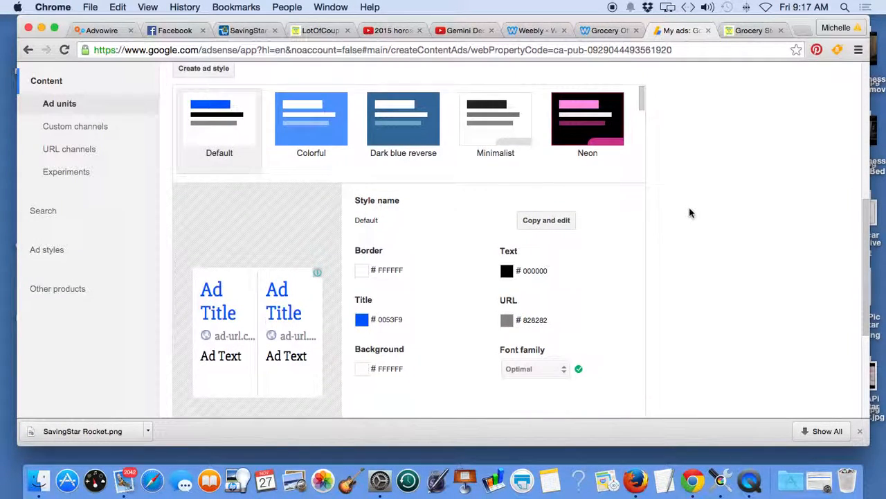
scroll(691, 211, down, 1)
click(615, 31)
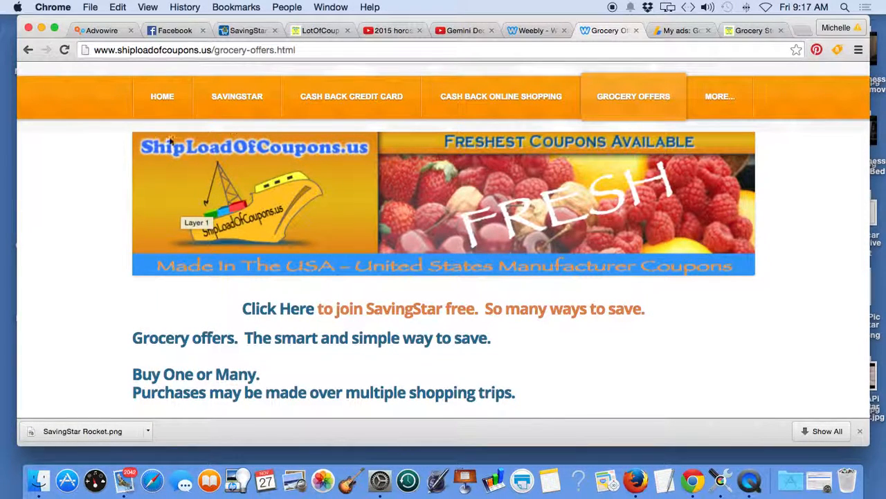
click(682, 31)
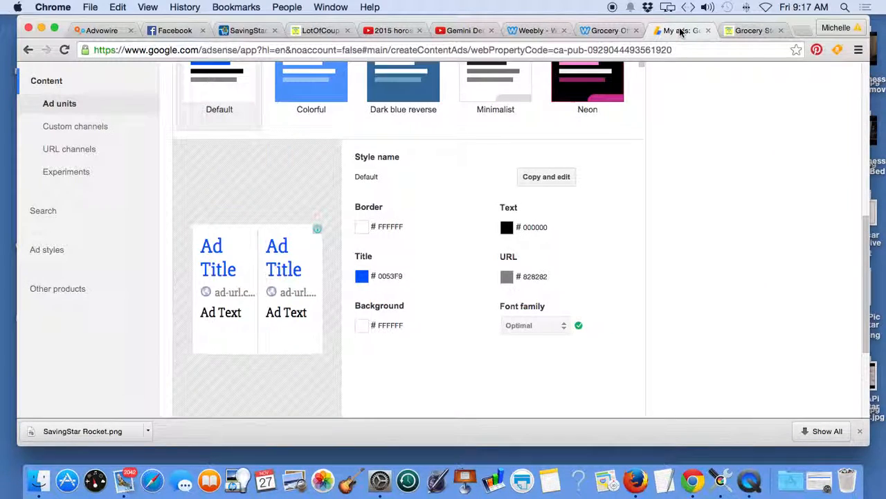
click(604, 30)
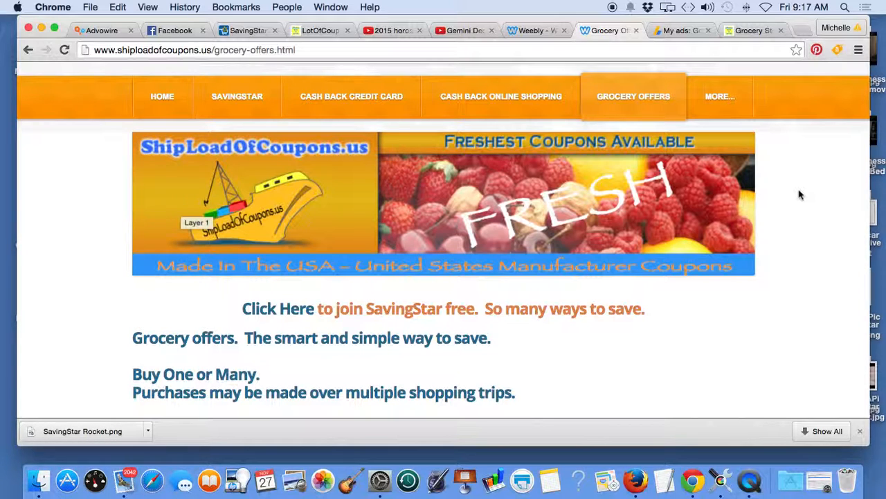
scroll(800, 195, down, 7)
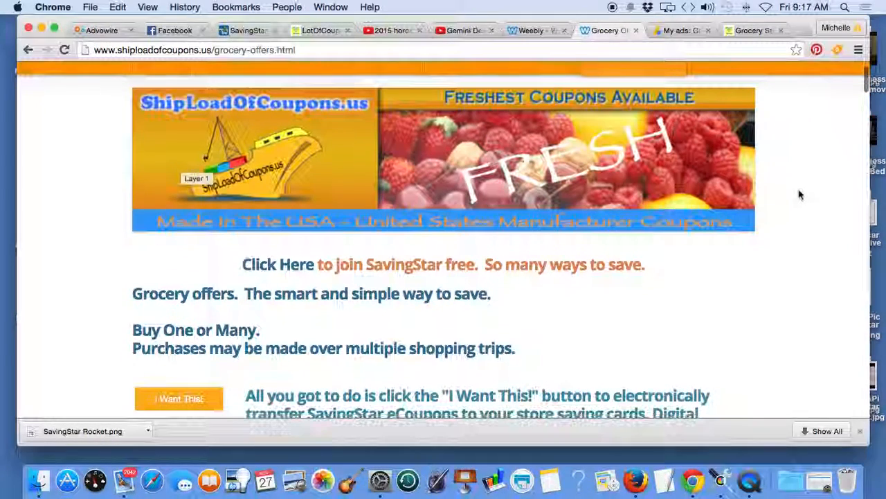
scroll(800, 194, down, 4)
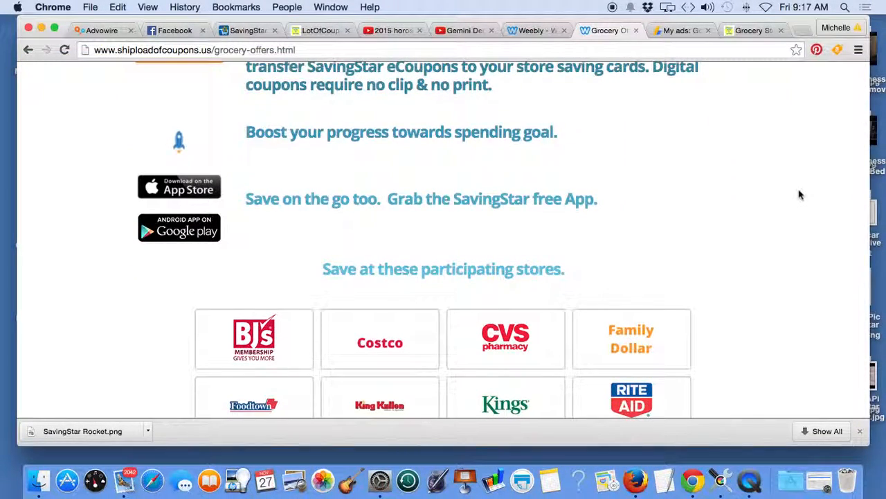
scroll(799, 194, down, 10)
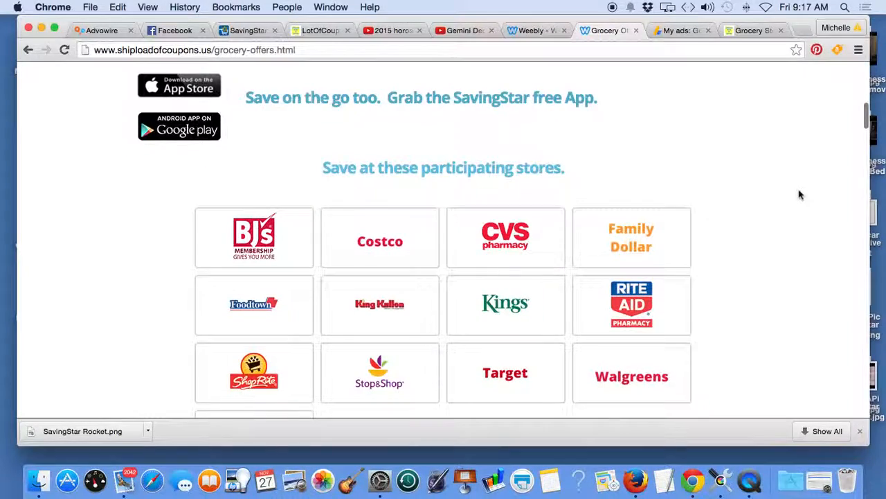
scroll(800, 194, up, 20)
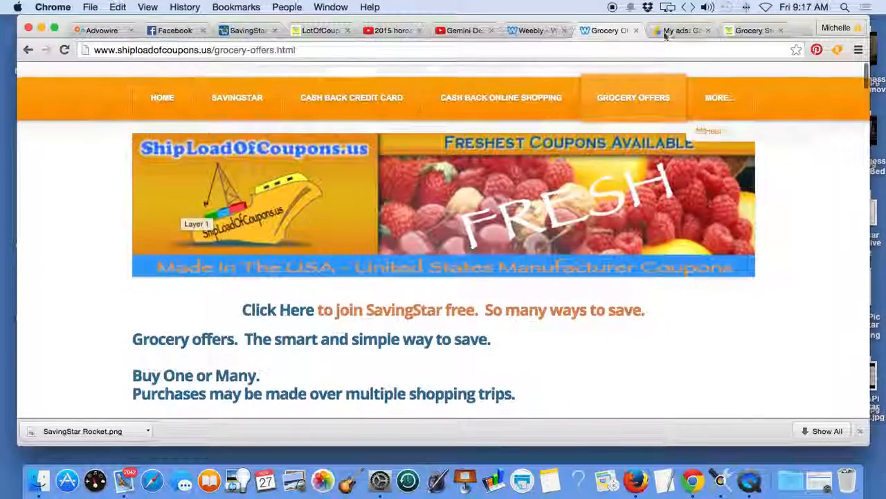
click(685, 28)
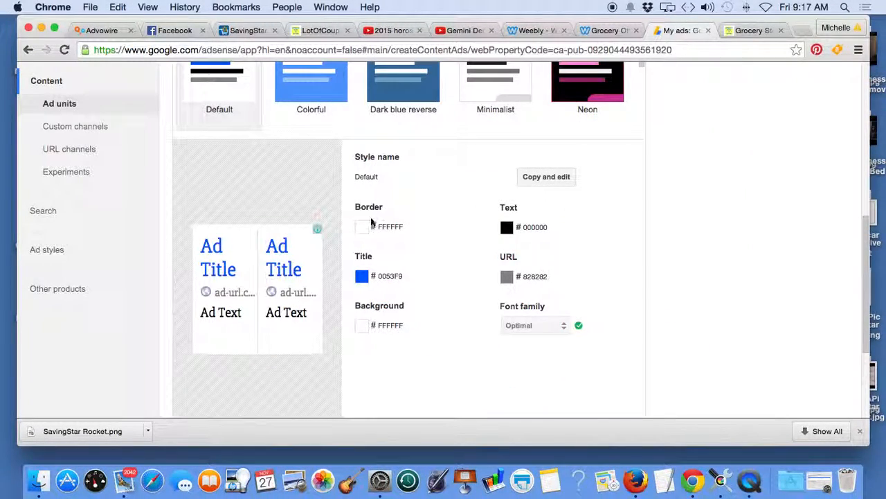
Step: Copy the Default text ad style as "Grocery Offers Top Banner Ad" and set its border color to blue 3D81EE
click(546, 178)
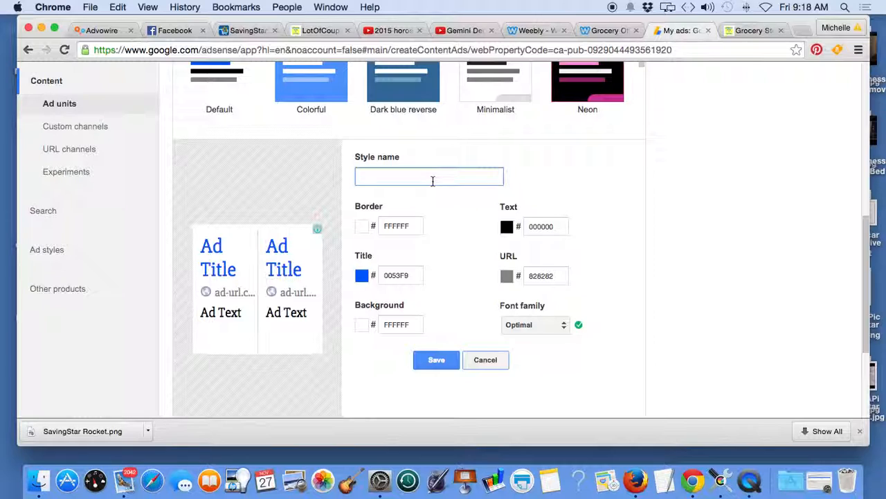
key(super+v)
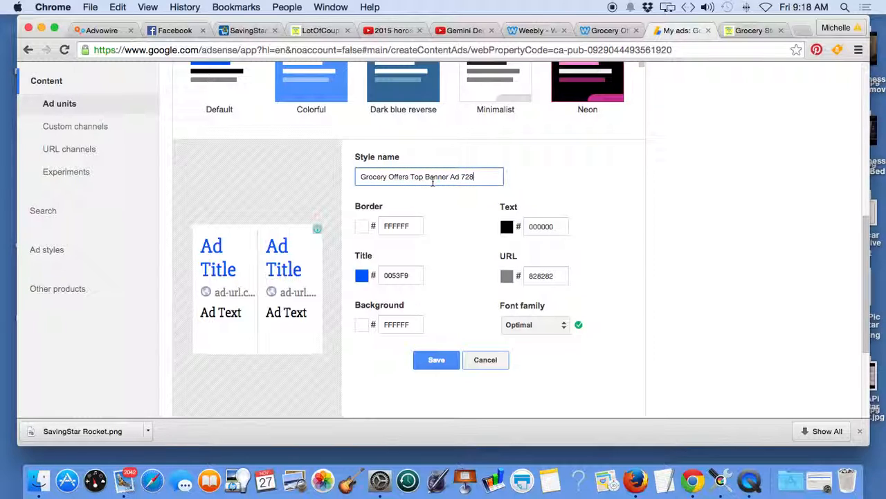
mouse_move(481, 178)
mouse_down()
mouse_move(437, 177)
mouse_move(464, 178)
mouse_up()
key(BackSpace)
click(362, 227)
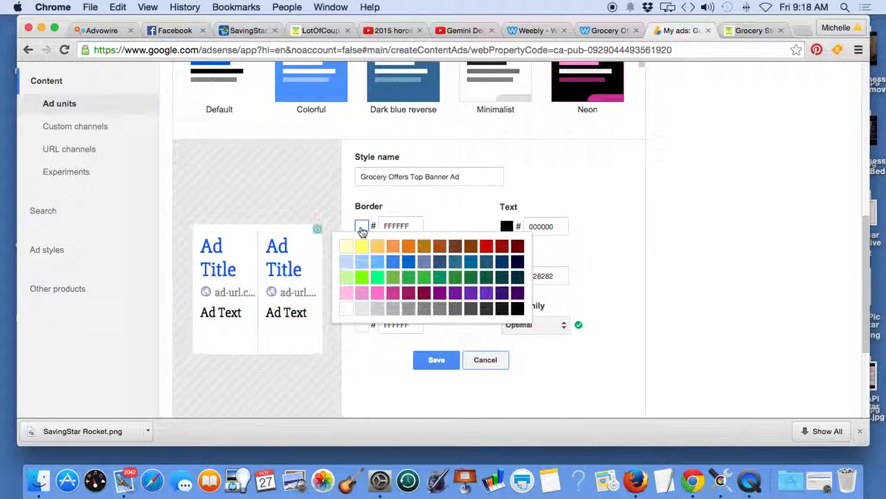
click(398, 264)
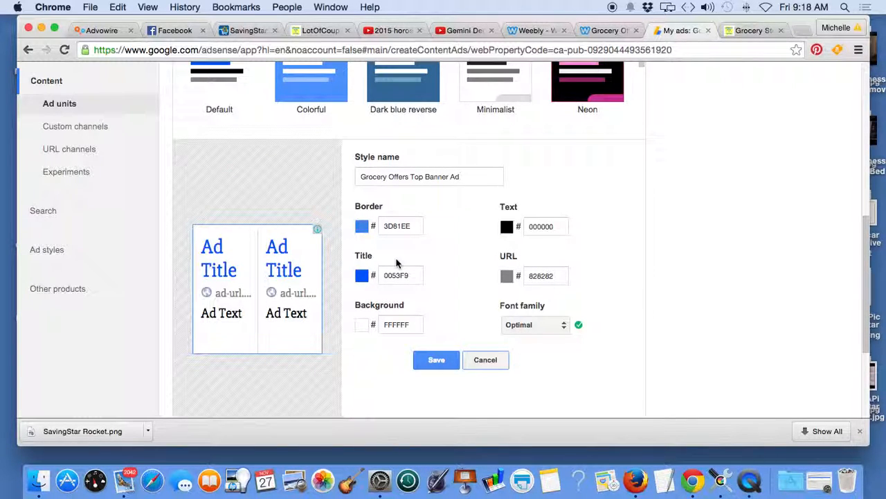
Step: Try light blue and pale yellow FFFFCC as the ad style's background color, and restore white FFFFFF
click(362, 325)
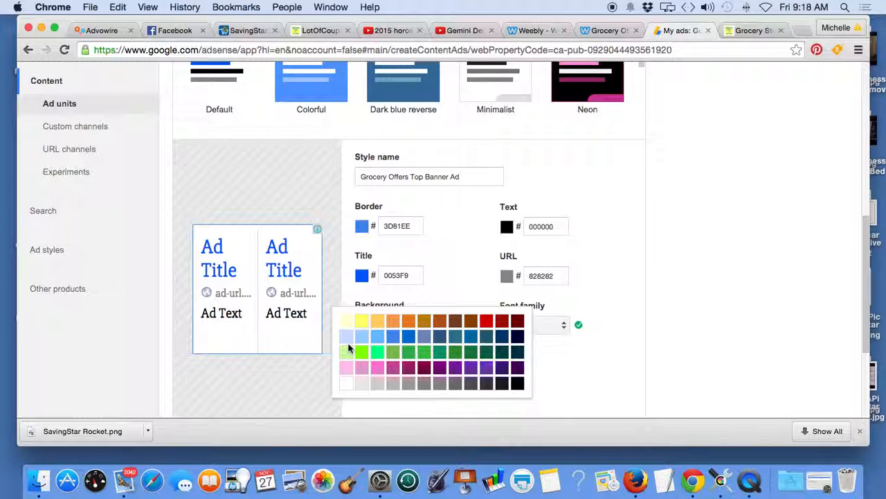
click(345, 336)
click(361, 325)
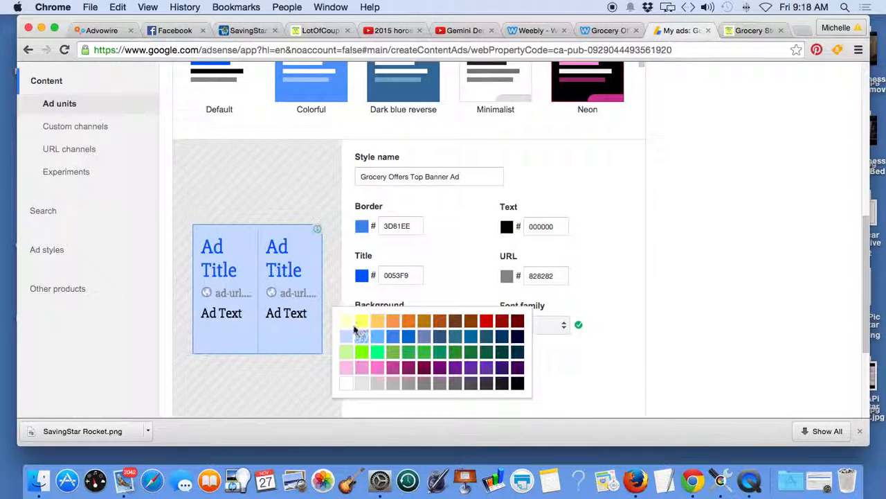
click(349, 323)
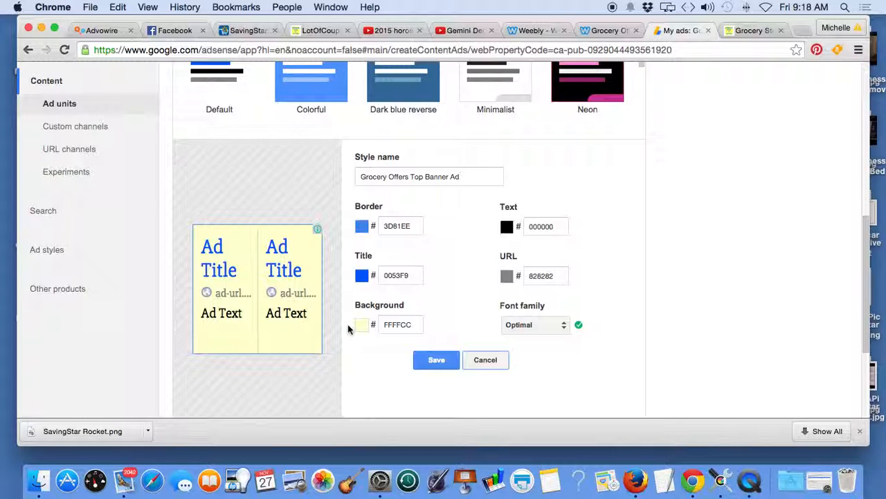
click(362, 325)
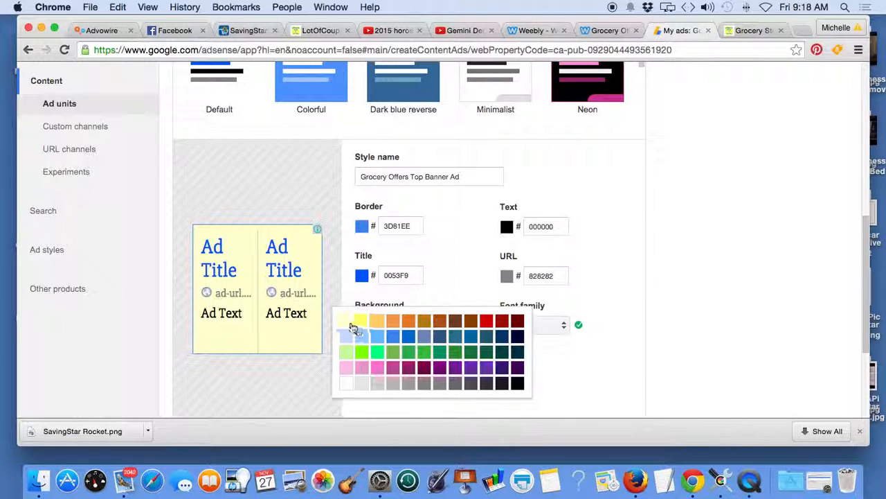
click(347, 385)
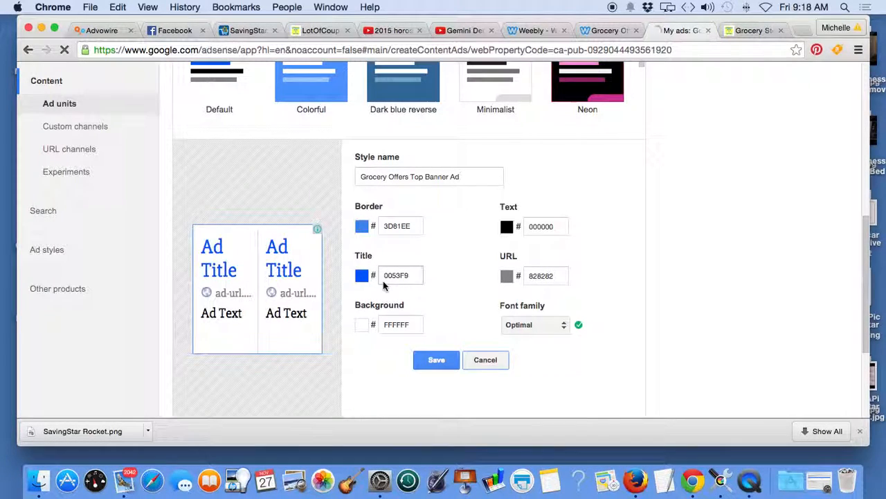
Step: Set the ad style's title color to blue 3D81EE, text color to light blue 66B5FF, and URL color to orange E1771E
click(363, 278)
click(392, 312)
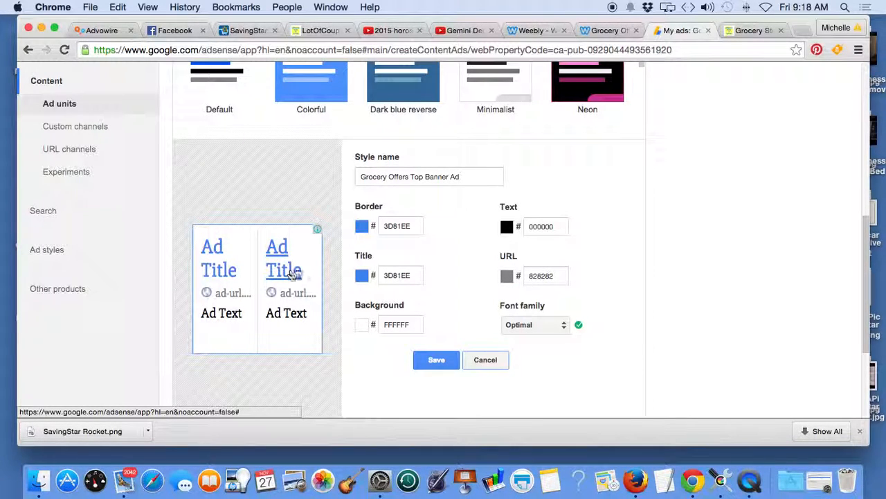
click(507, 229)
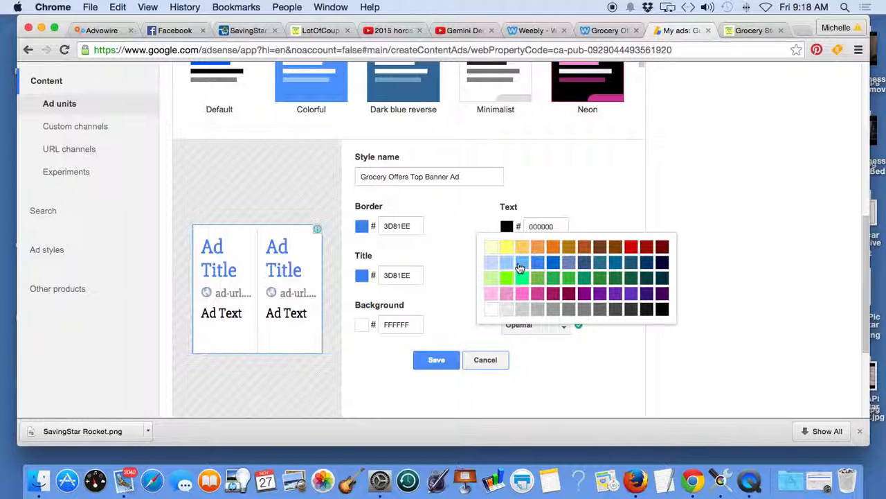
click(522, 261)
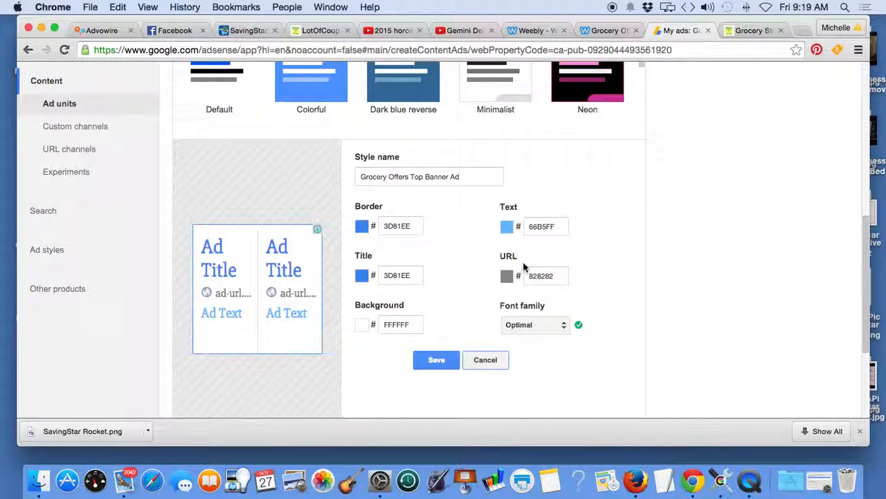
click(509, 277)
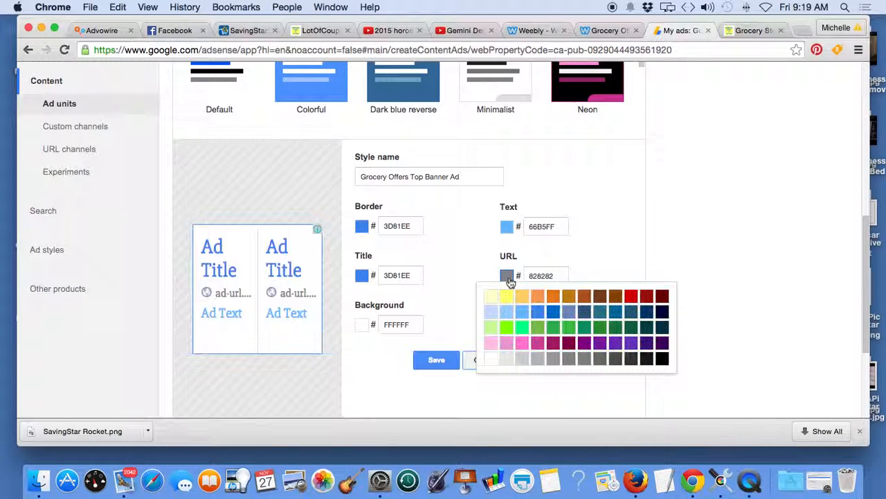
click(549, 302)
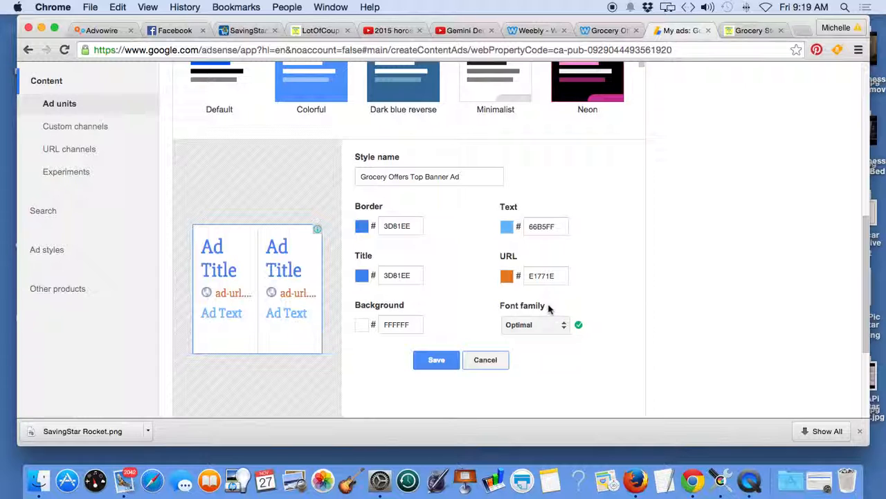
Step: Try the account default as the ad style's font family, and set it back to Optimal
scroll(604, 301, down, 3)
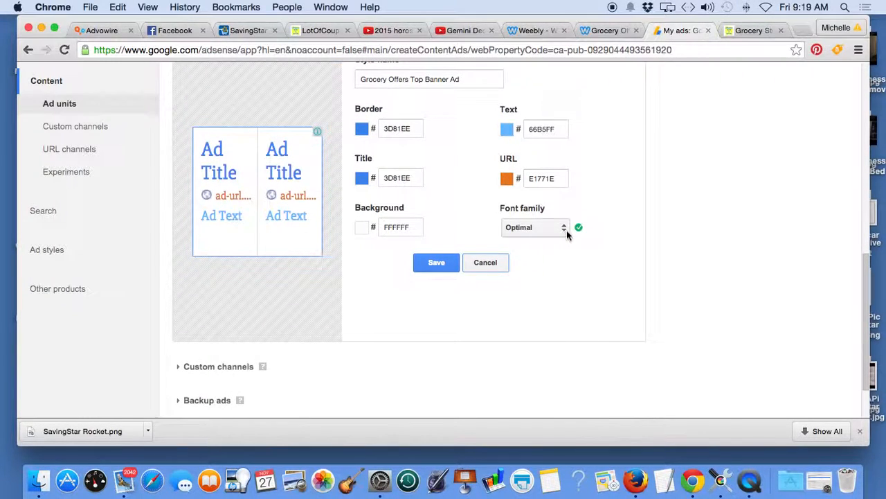
click(564, 229)
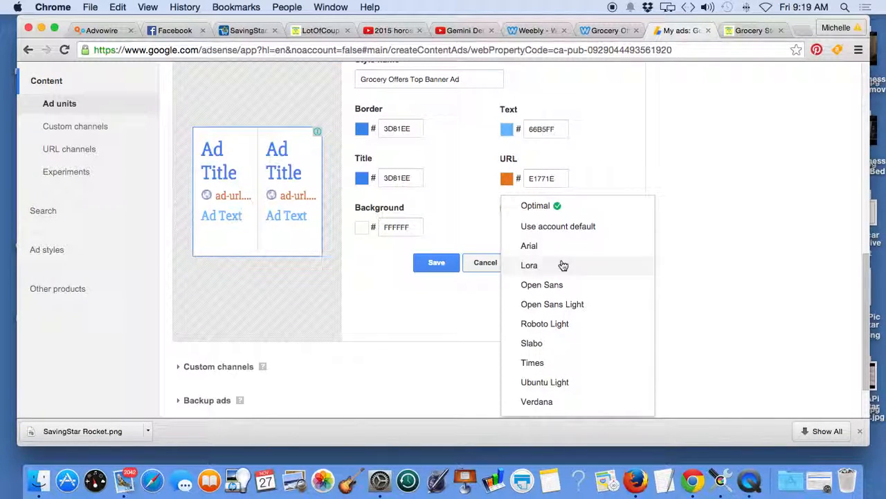
click(614, 172)
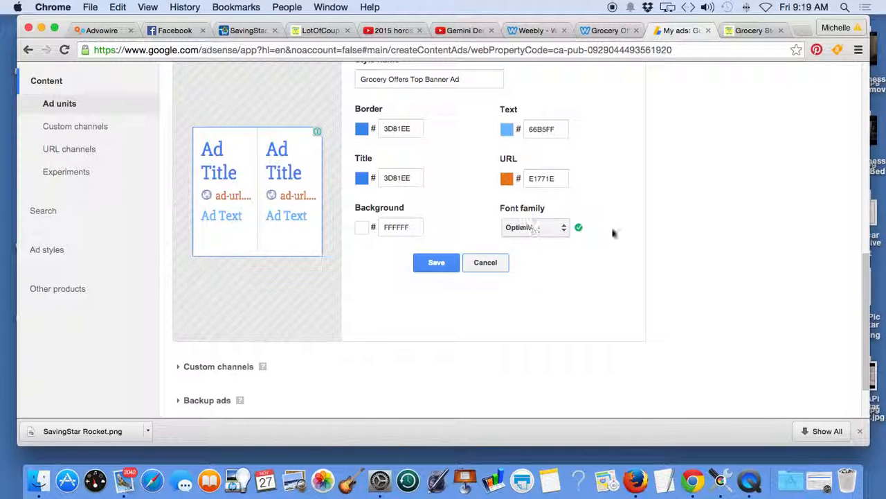
click(561, 231)
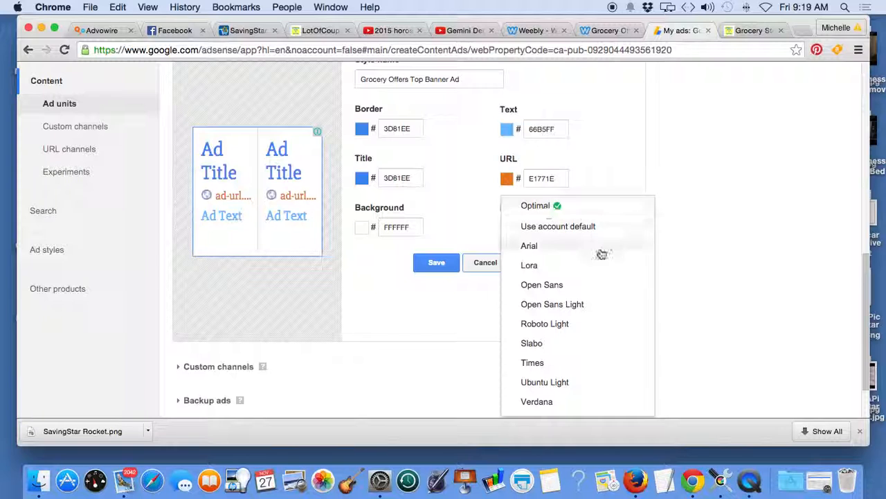
click(567, 229)
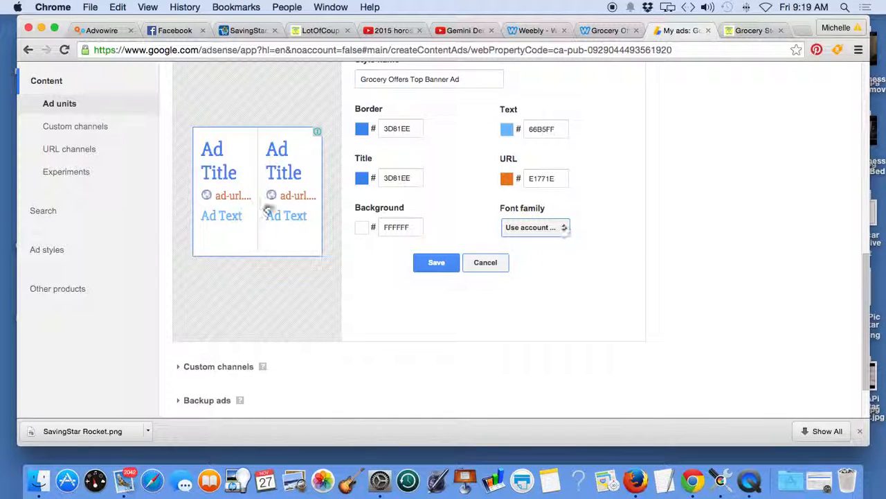
click(565, 229)
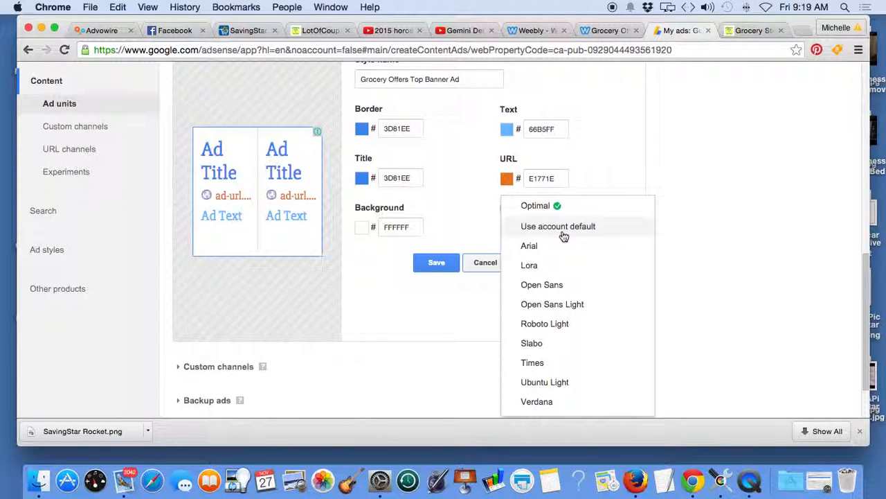
click(537, 205)
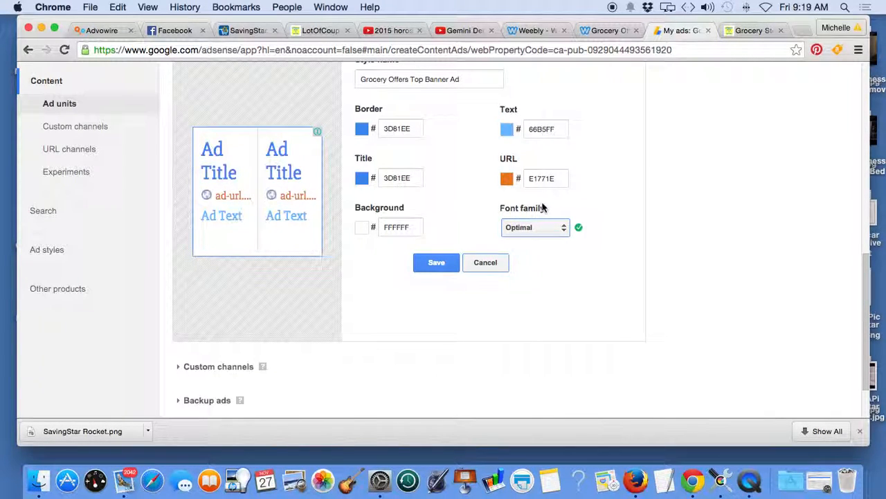
Step: Set the ad style's font family to Arial and save the style
click(564, 229)
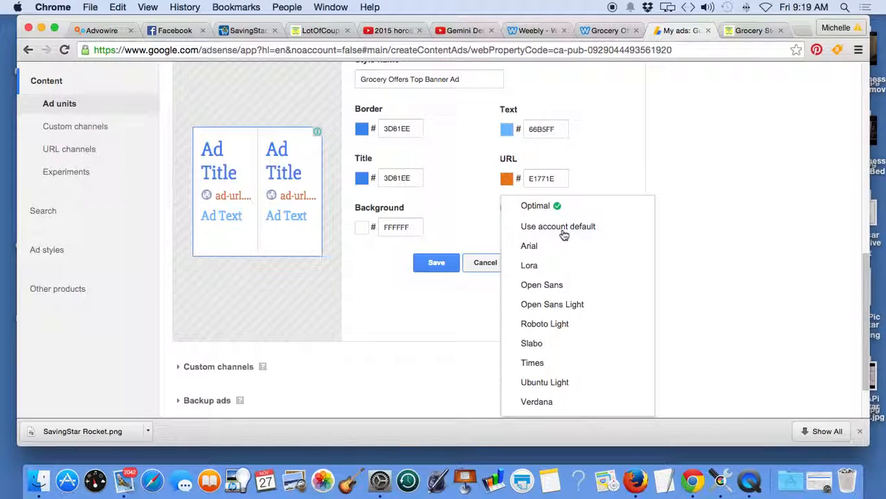
click(529, 245)
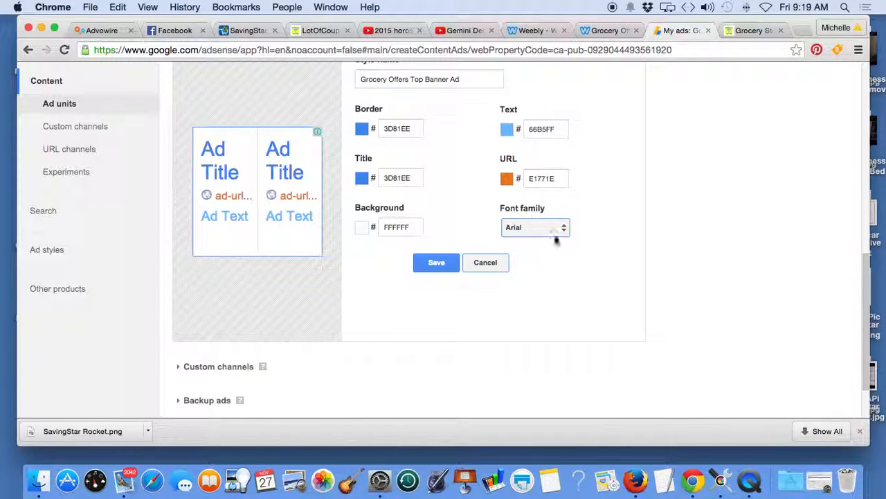
click(435, 265)
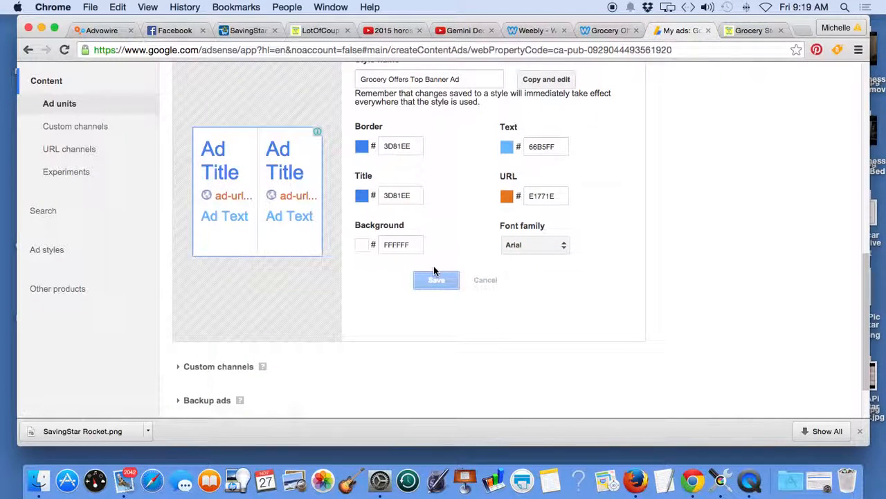
Step: Look through the saved text ad styles, from the custom ones back to the Default style
scroll(677, 268, up, 3)
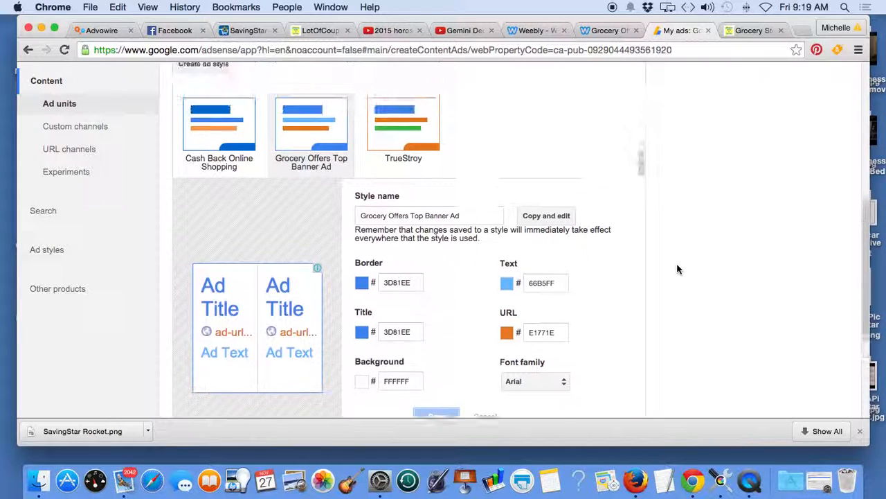
scroll(678, 268, up, 1)
scroll(490, 166, down, 1)
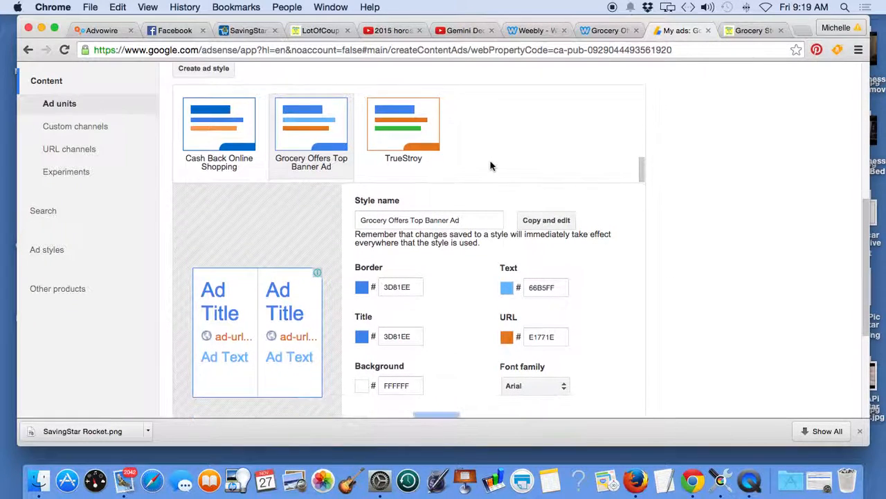
scroll(490, 166, down, 1)
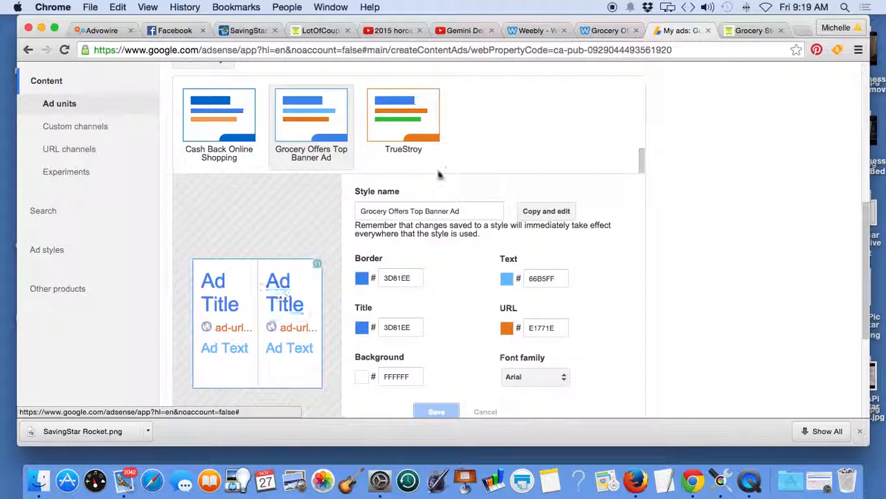
scroll(724, 188, up, 2)
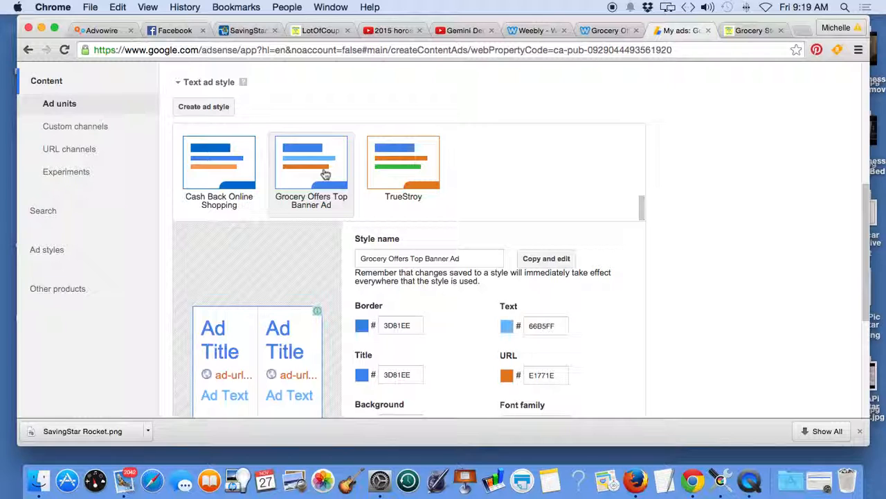
scroll(493, 173, up, 2)
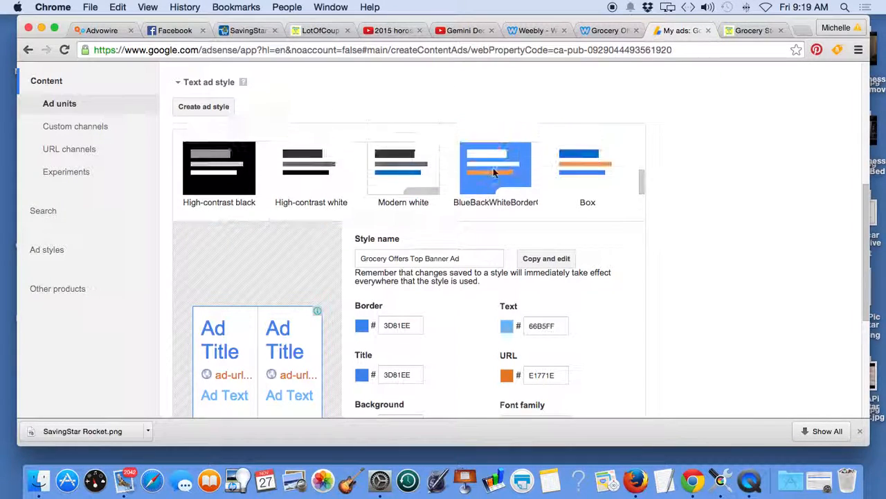
scroll(494, 172, down, 2)
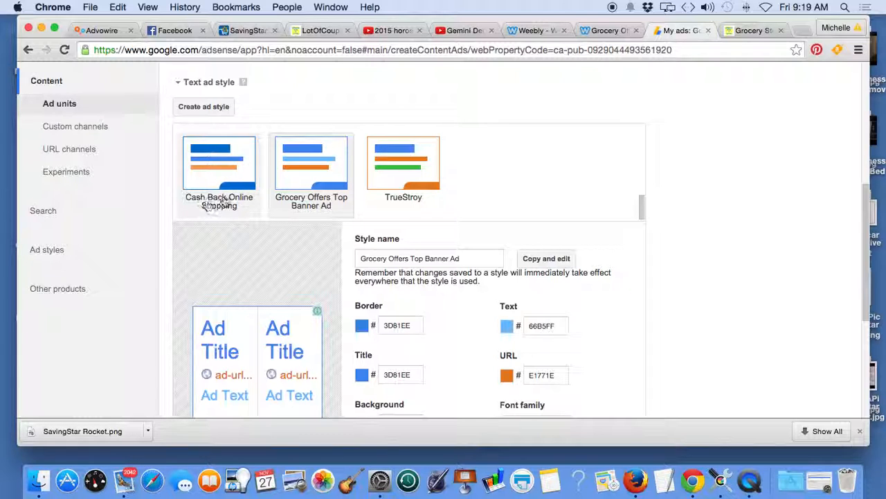
scroll(532, 198, up, 2)
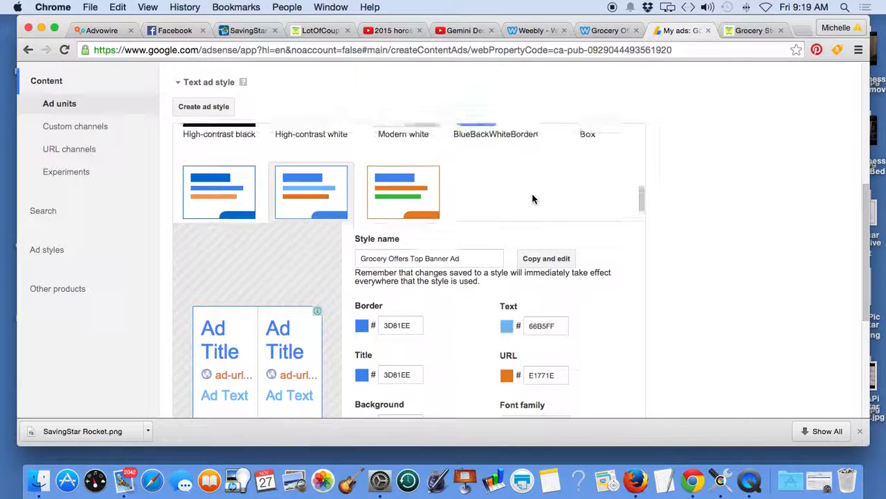
scroll(533, 199, up, 4)
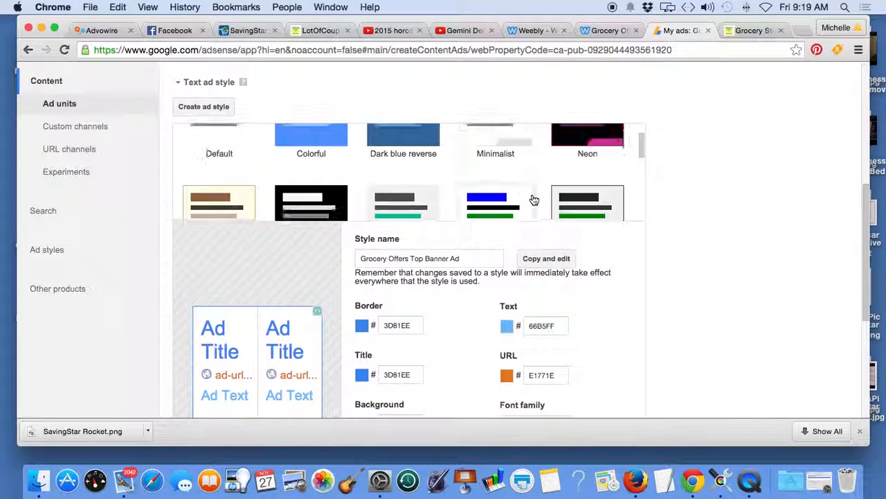
scroll(533, 199, up, 5)
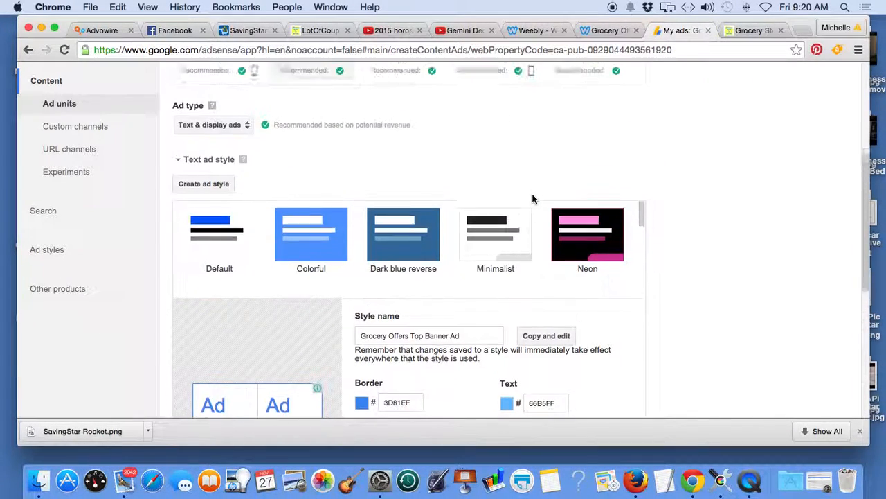
Step: Examine the custom channels available for the ad unit, and collapse the list without including any
scroll(704, 278, down, 8)
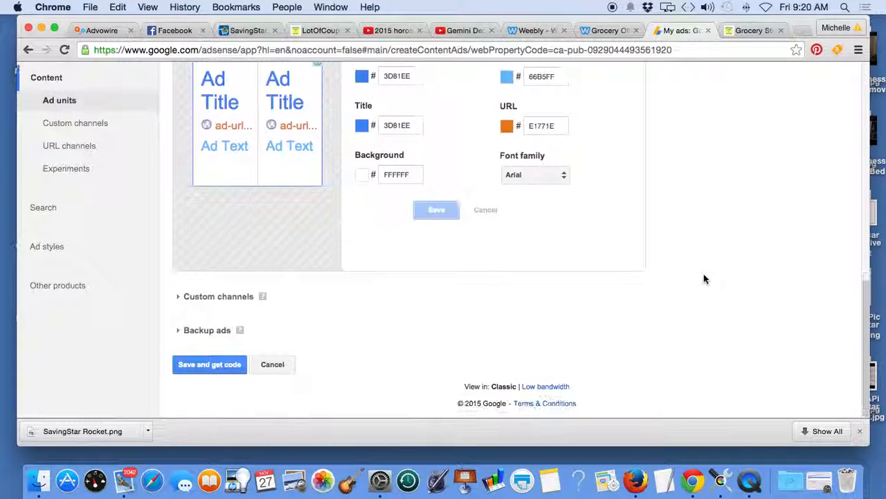
click(225, 305)
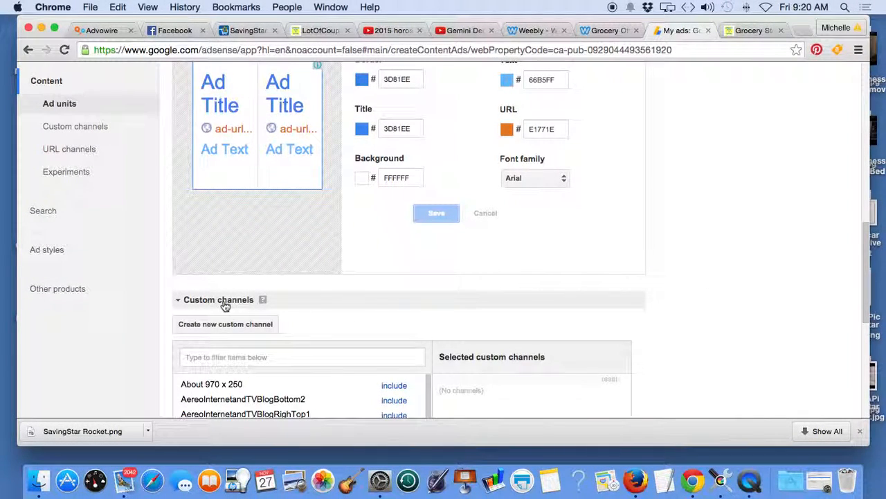
scroll(665, 320, down, 5)
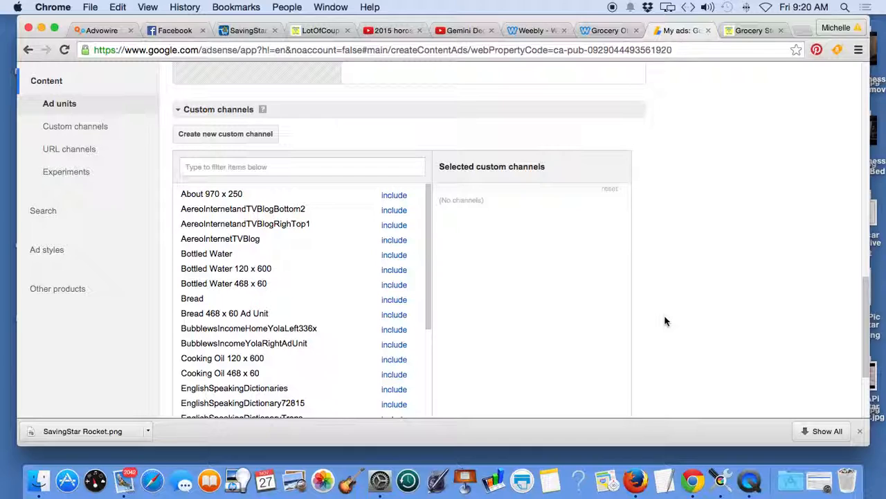
scroll(665, 320, down, 1)
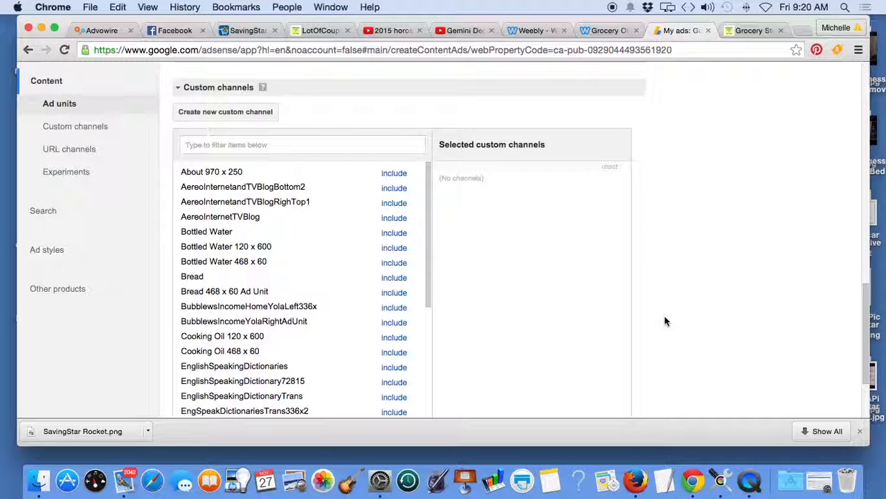
scroll(664, 321, down, 3)
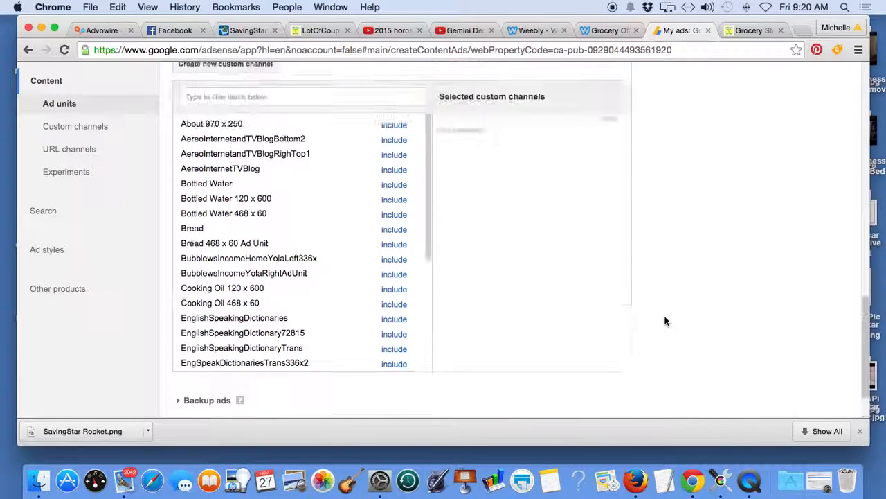
scroll(665, 320, up, 2)
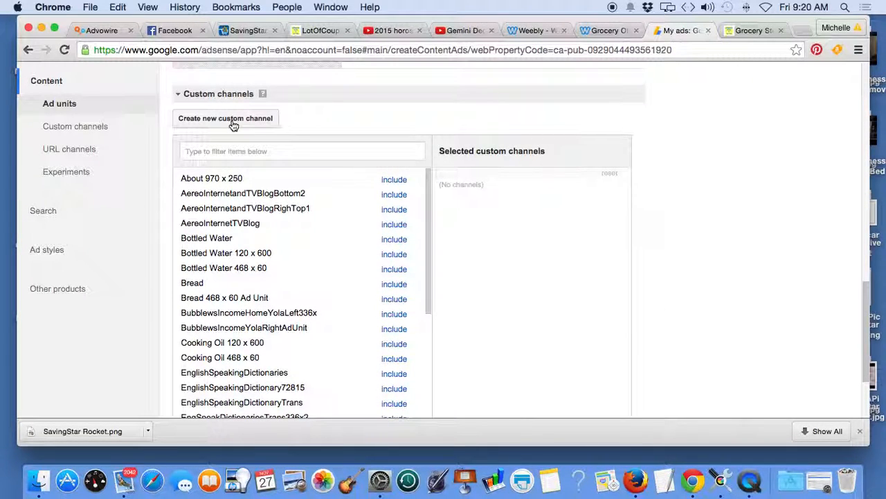
click(244, 94)
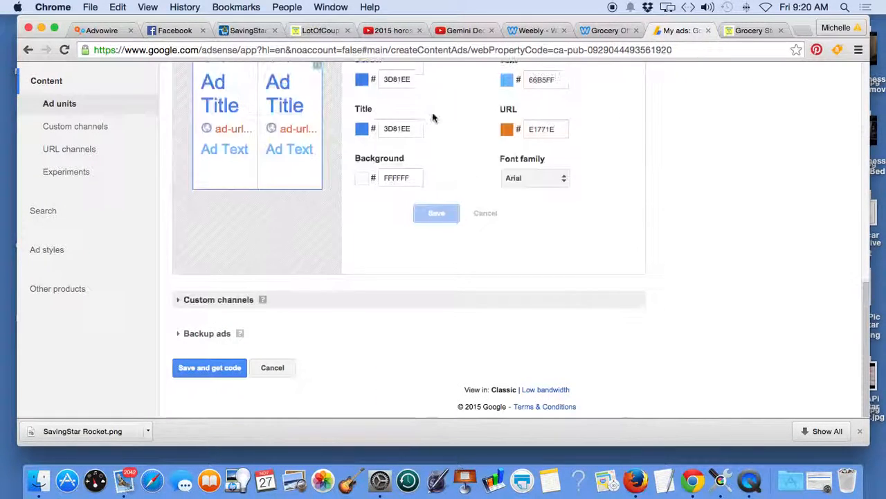
Step: Copy the web address of the LotOfCoupons grocery store eCoupons page and view the page's lower section
click(752, 31)
right_click(644, 51)
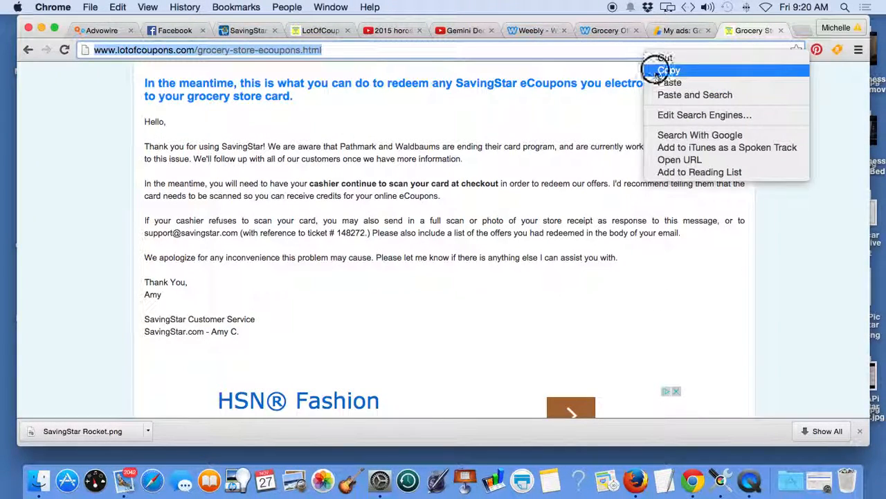
click(655, 69)
scroll(776, 153, down, 2)
scroll(748, 208, down, 2)
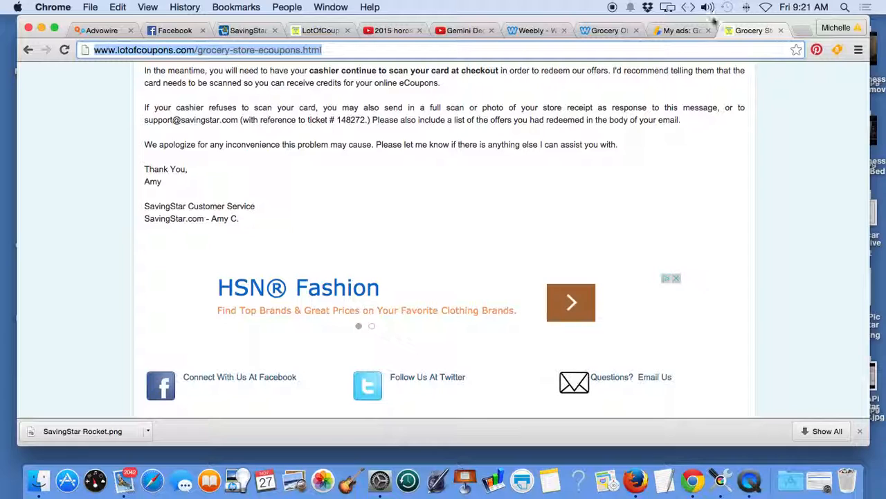
click(672, 29)
click(207, 334)
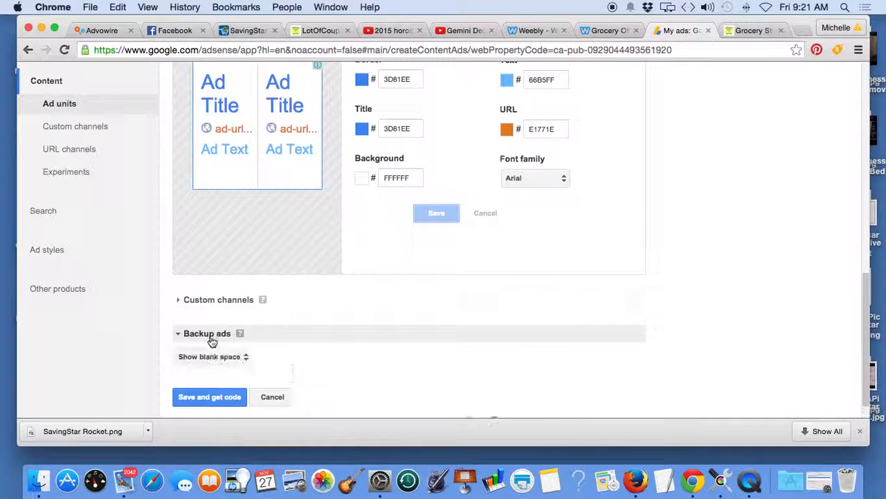
click(246, 359)
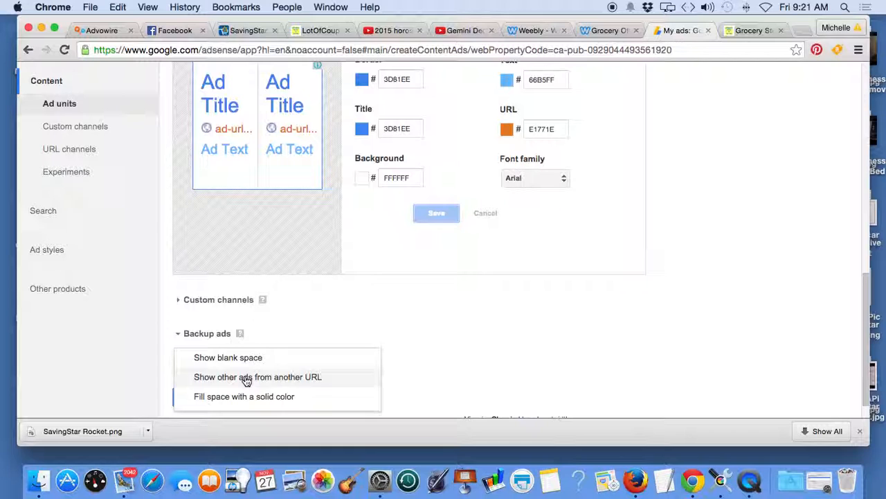
click(245, 378)
drag(249, 381, 159, 382)
key(BackSpace)
key(cmd+v)
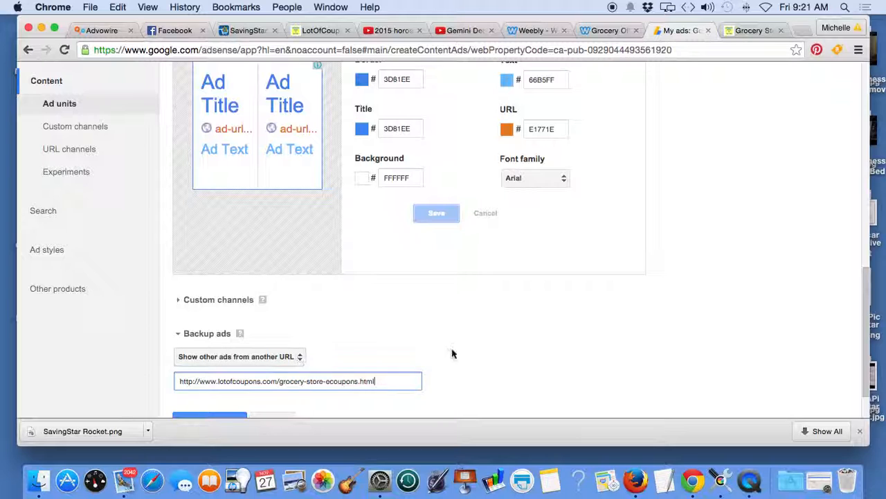
scroll(473, 356, down, 2)
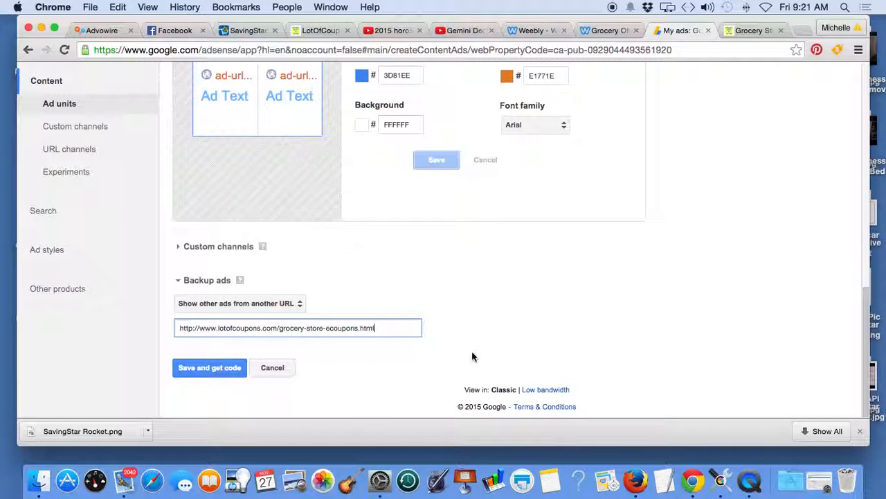
Step: Save the ad unit and copy its generated asynchronous ad code
click(754, 30)
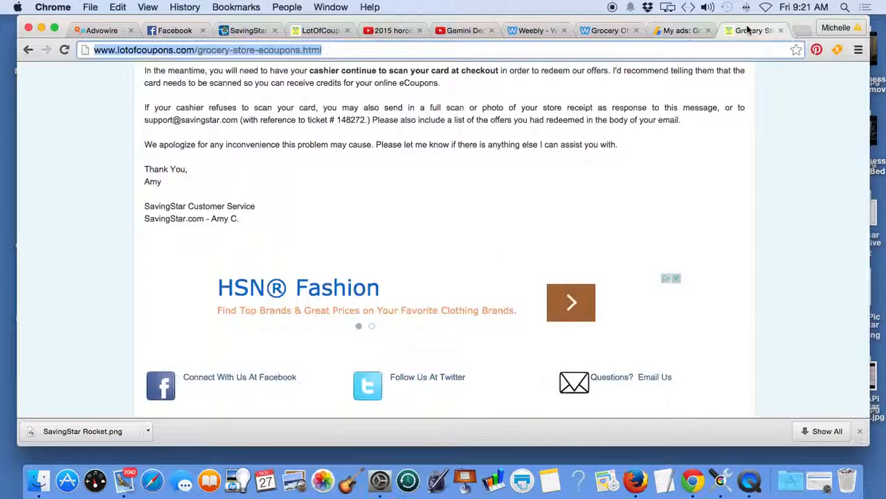
click(609, 30)
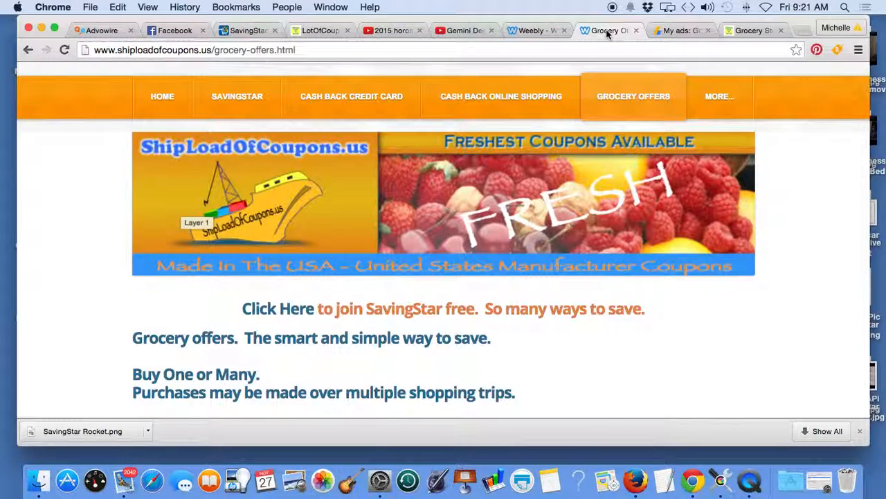
click(680, 30)
click(219, 368)
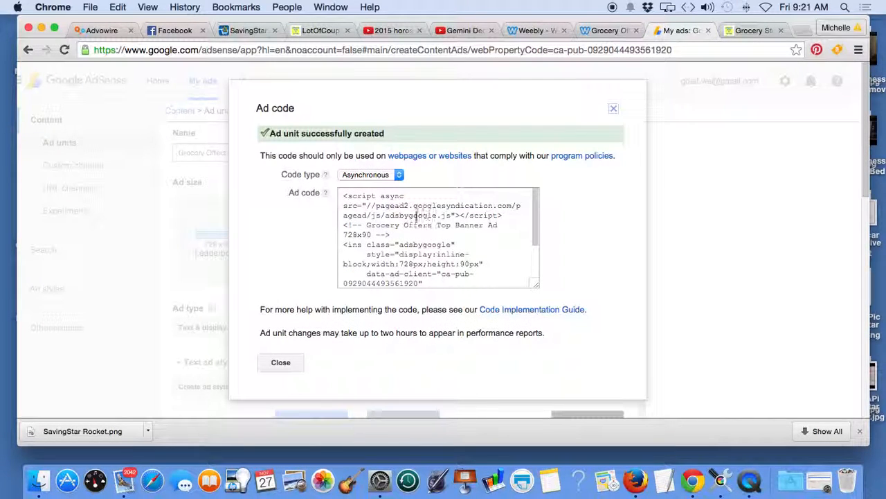
click(419, 215)
right_click(417, 215)
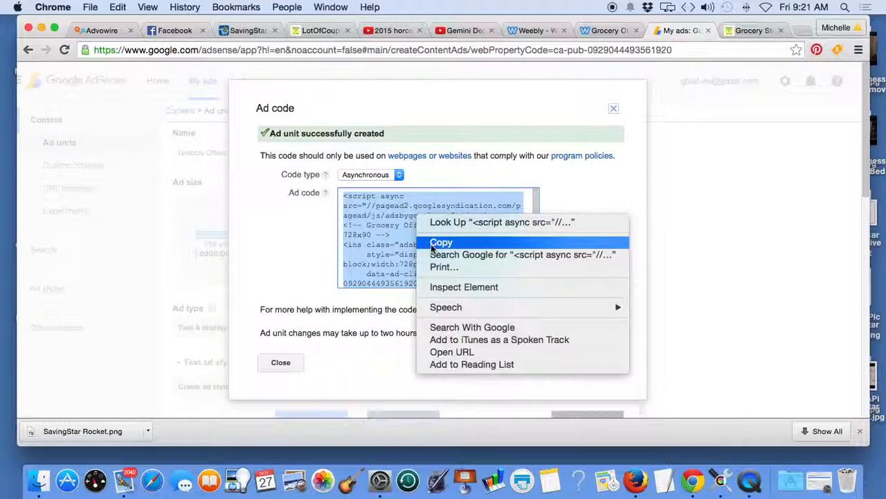
click(440, 242)
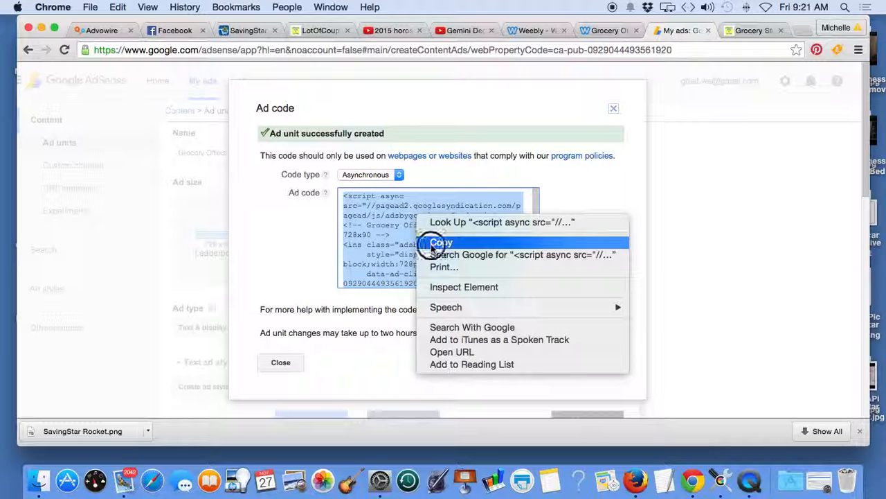
scroll(357, 207, down, 1)
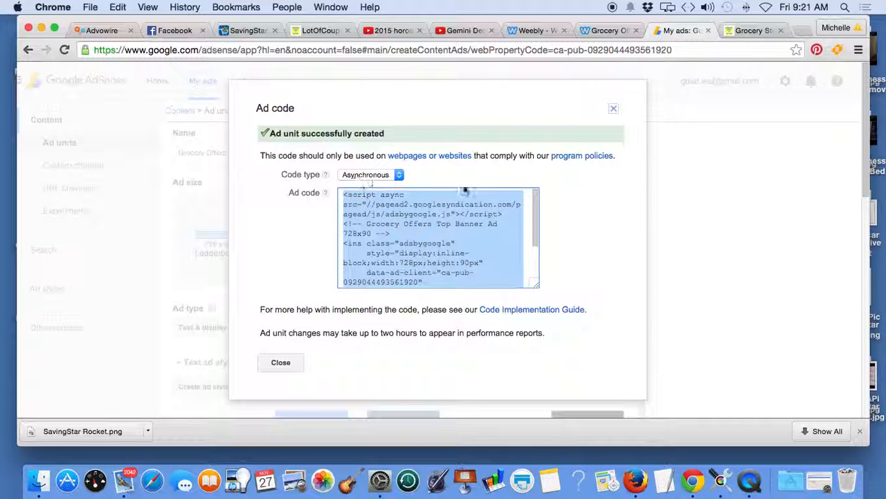
Step: Switch to the Weebly editor and add an Embed Code element between the header image and the SavingStar join line on Grocery Offers
click(748, 32)
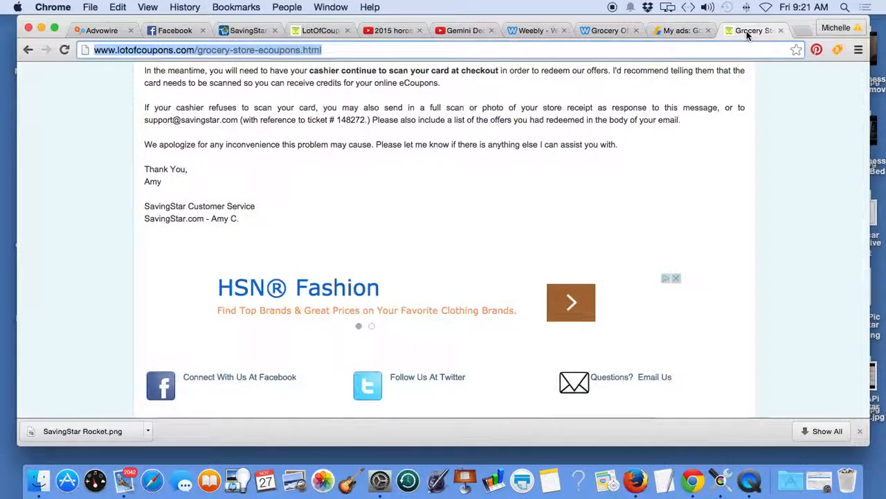
click(604, 31)
click(536, 32)
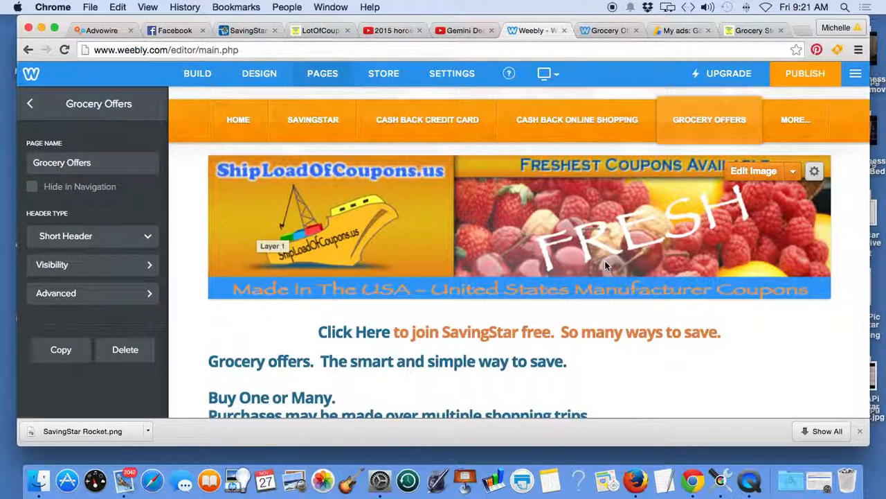
click(197, 74)
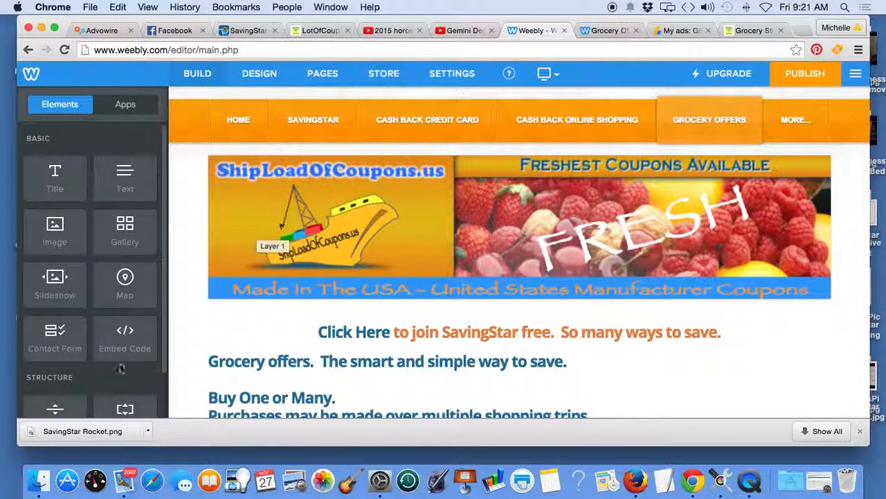
scroll(242, 315, down, 2)
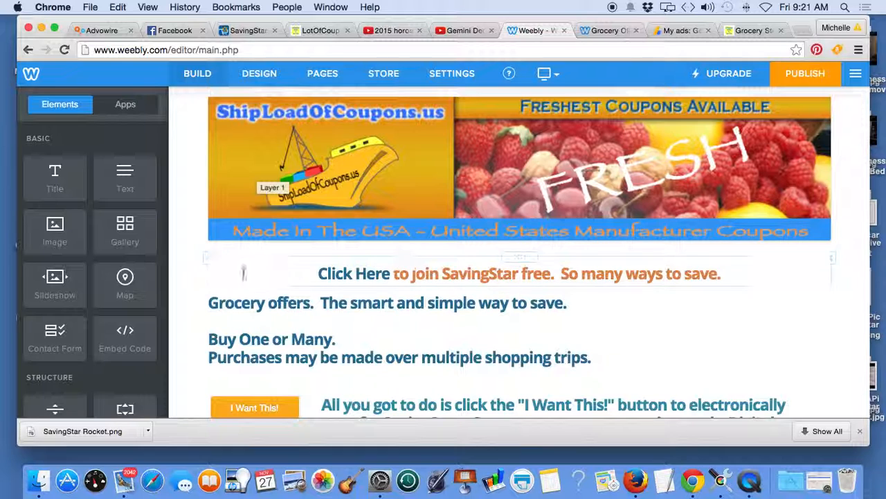
drag(120, 332, 418, 257)
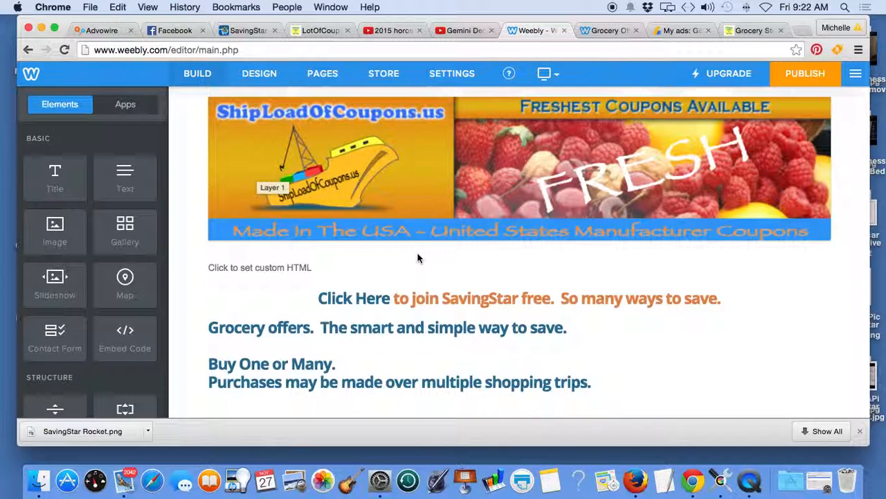
Step: Paste the copied ad code into the custom HTML element, with a <br> line before and after the script
click(362, 271)
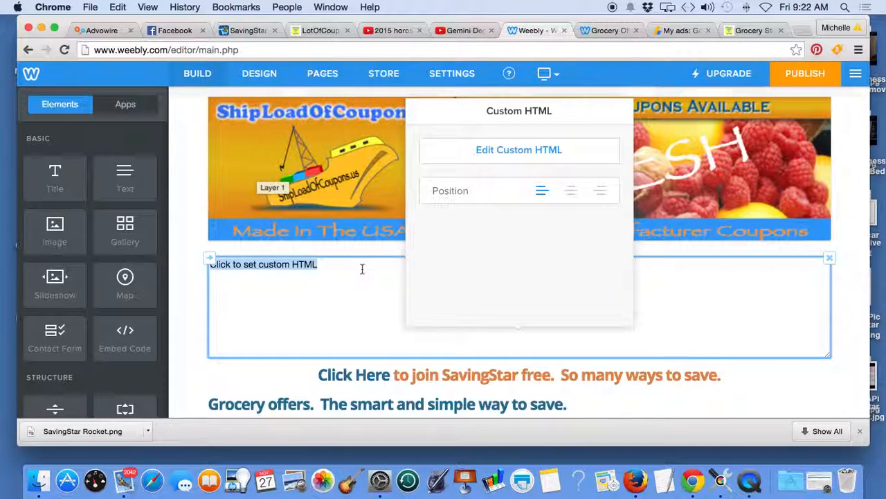
key(super+v)
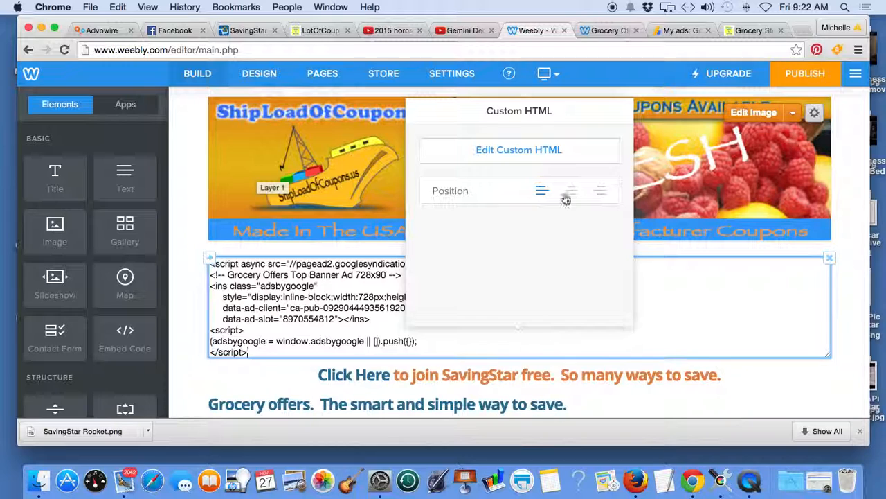
click(210, 264)
text(<br>)
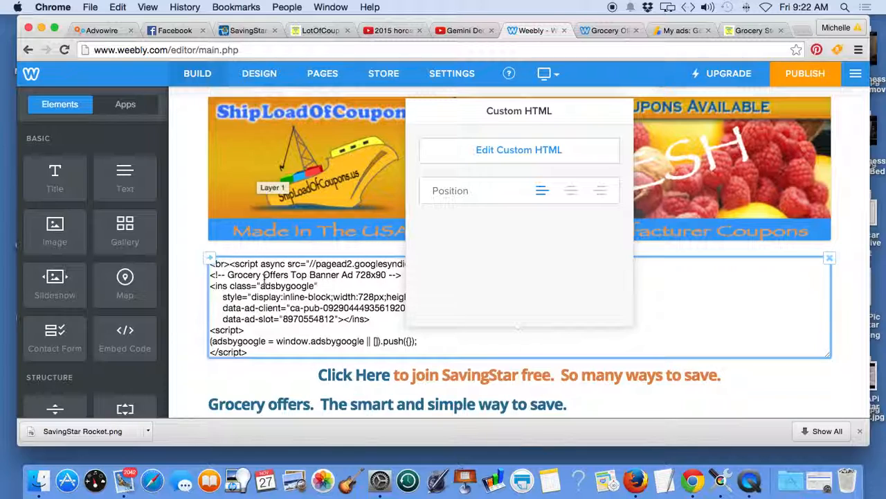
key(Return)
scroll(263, 284, down, 5)
scroll(256, 286, up, 3)
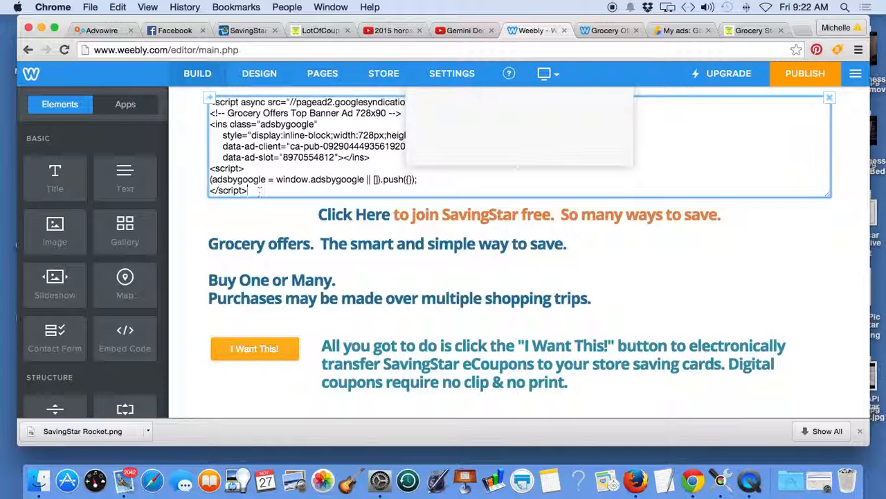
key(Return)
text(<br>)
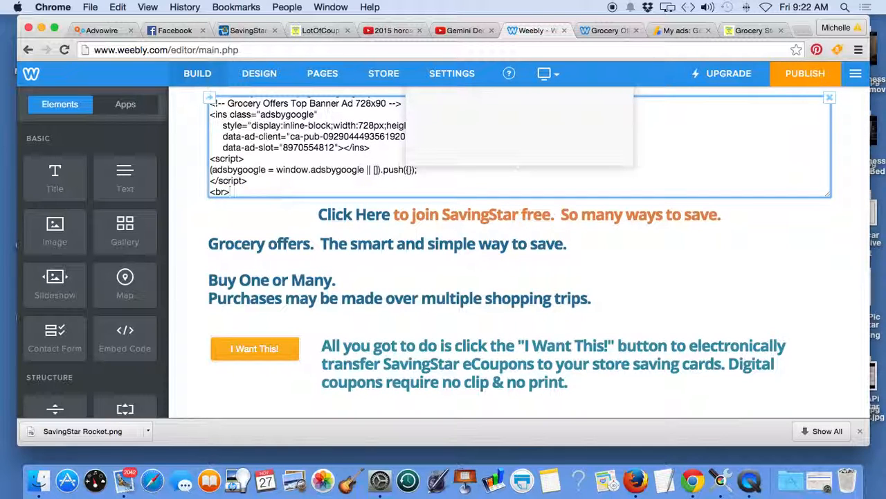
Step: Center the custom HTML element, publish the website, and dismiss the publishing confirmation
scroll(647, 182, up, 5)
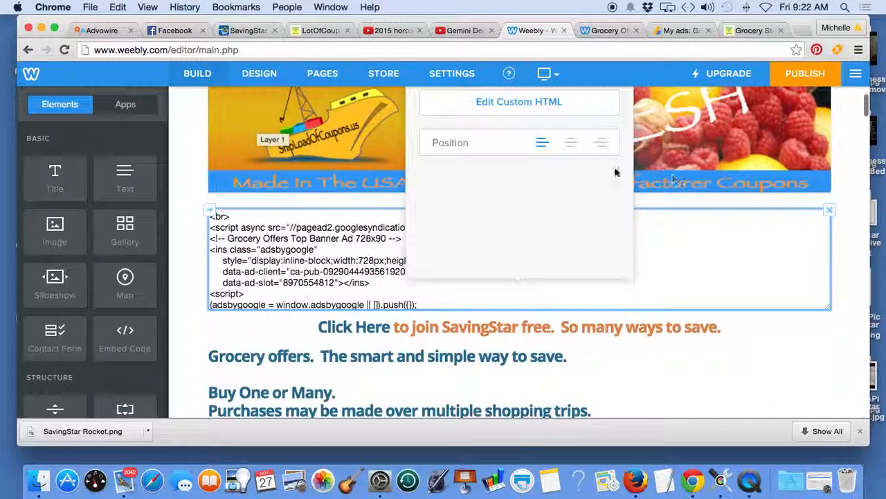
click(571, 142)
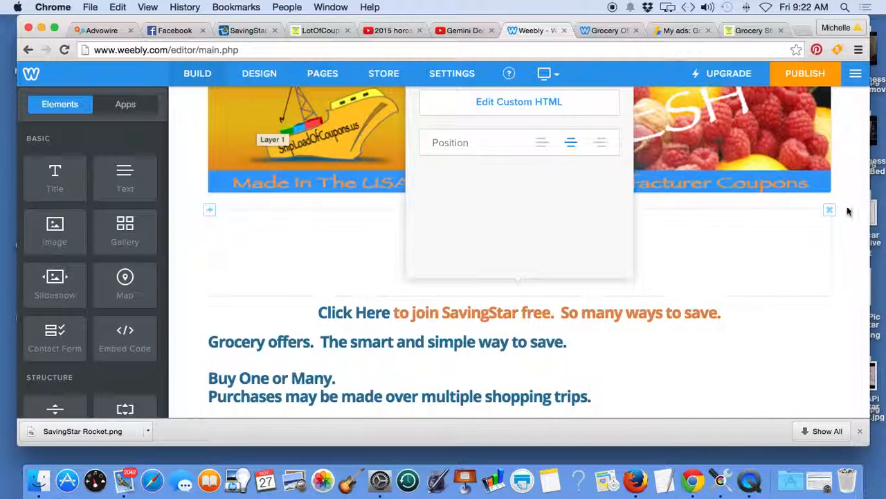
click(808, 74)
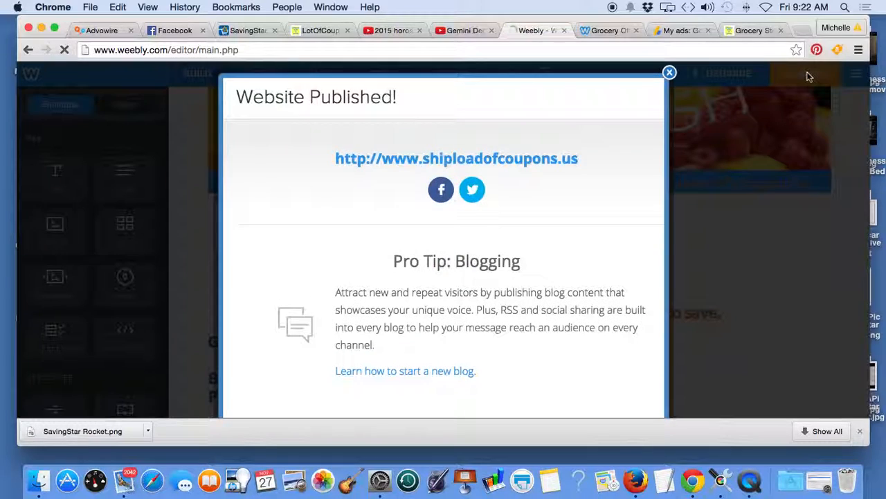
click(670, 73)
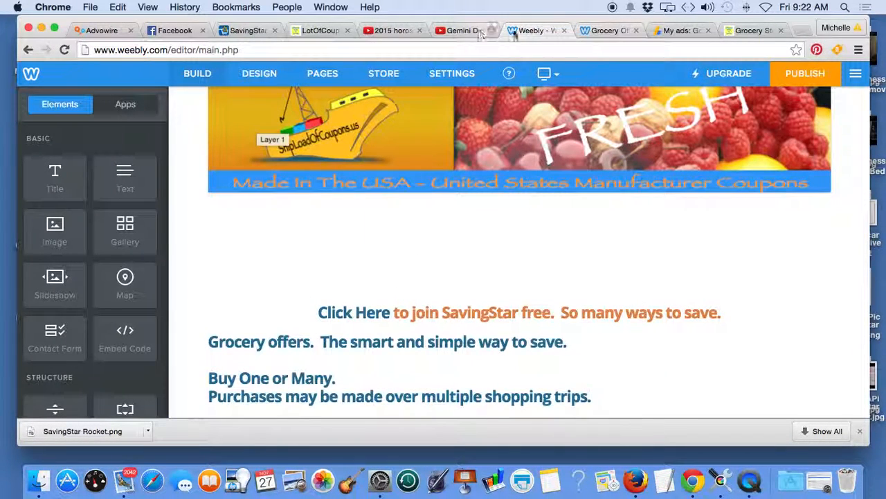
Step: On the live ShipLoadOfCoupons site, open the Cash Back Credit Card page and examine how its banner ads are placed and styled
click(624, 31)
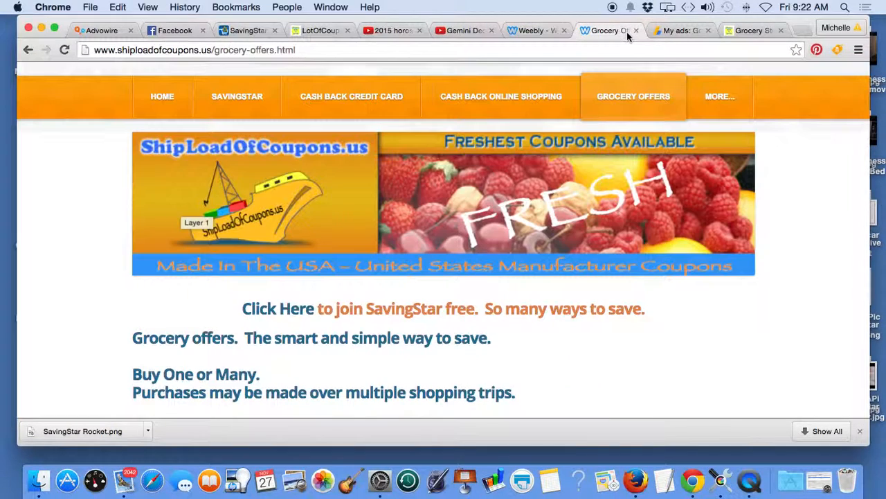
click(327, 108)
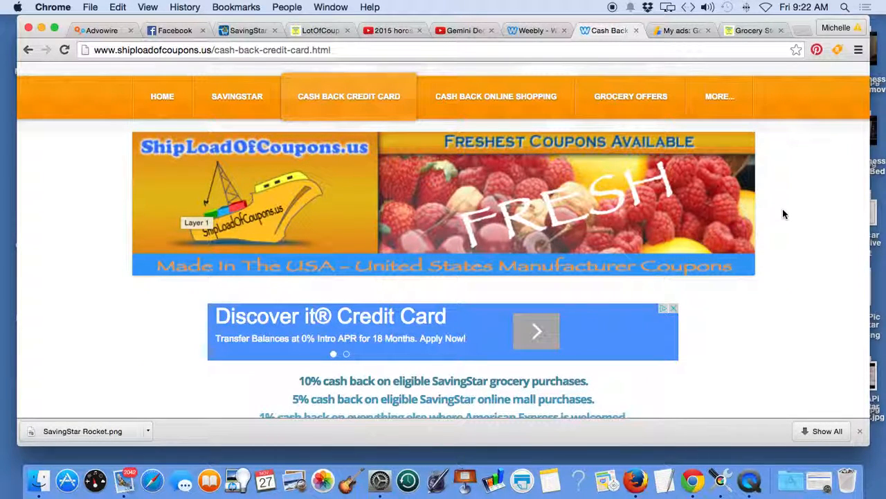
scroll(784, 214, down, 2)
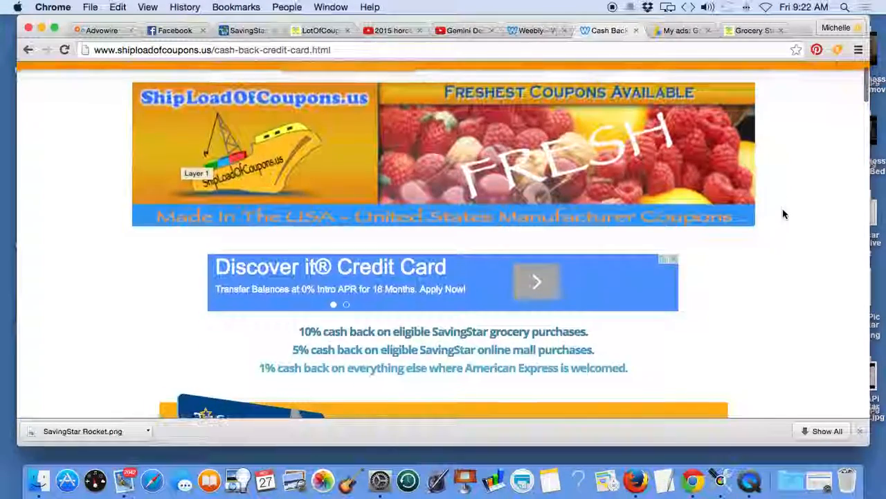
scroll(783, 214, down, 3)
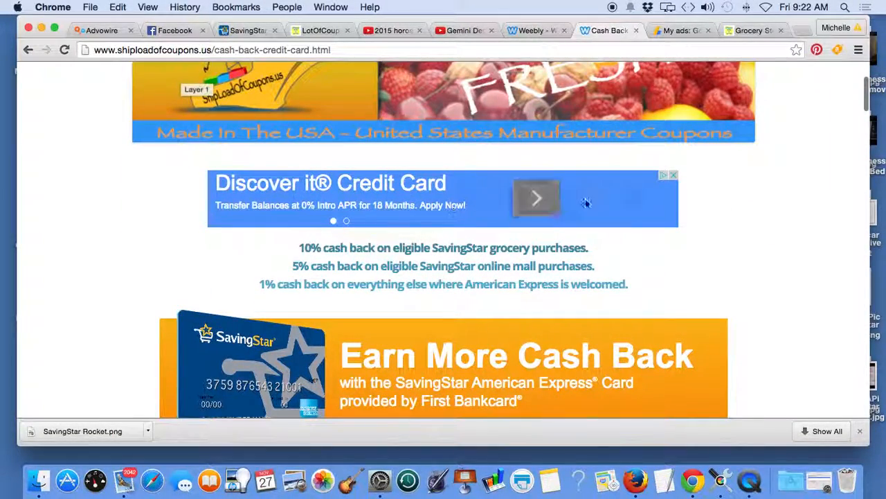
scroll(823, 205, down, 8)
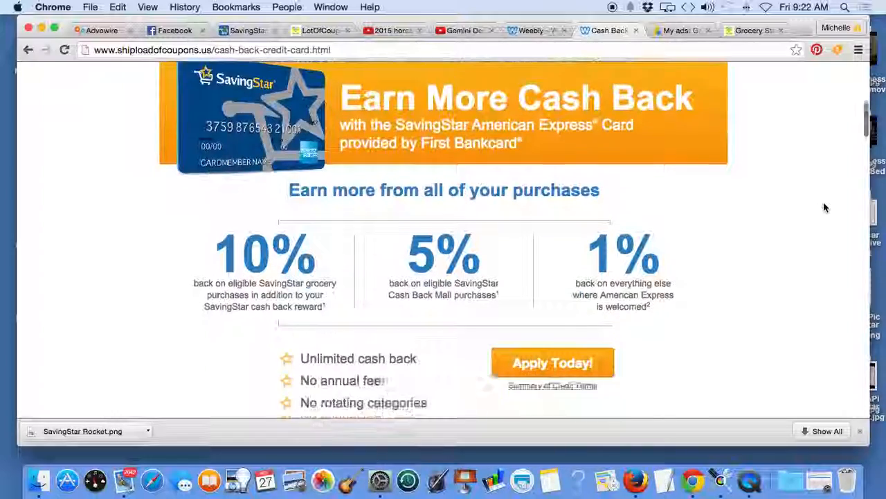
scroll(824, 207, down, 10)
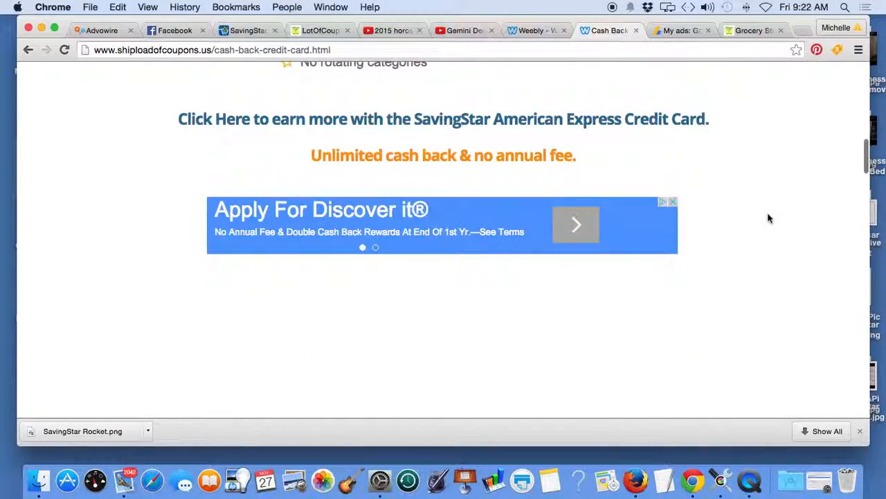
scroll(768, 218, up, 20)
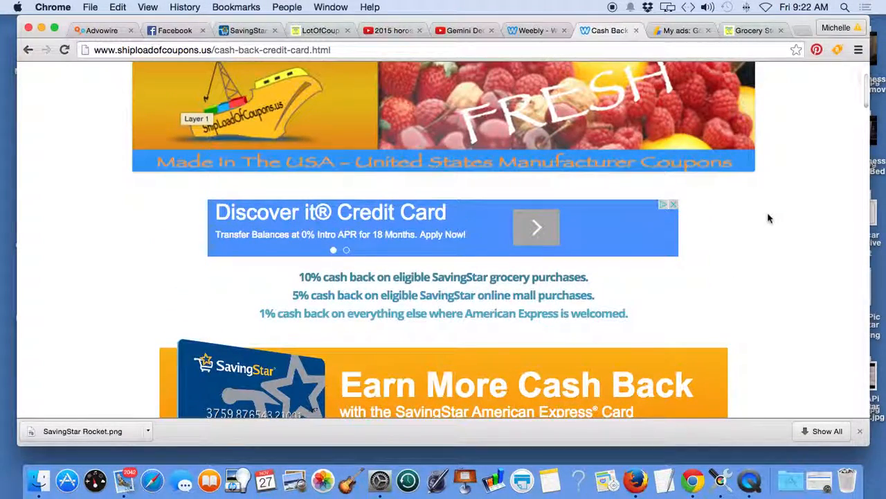